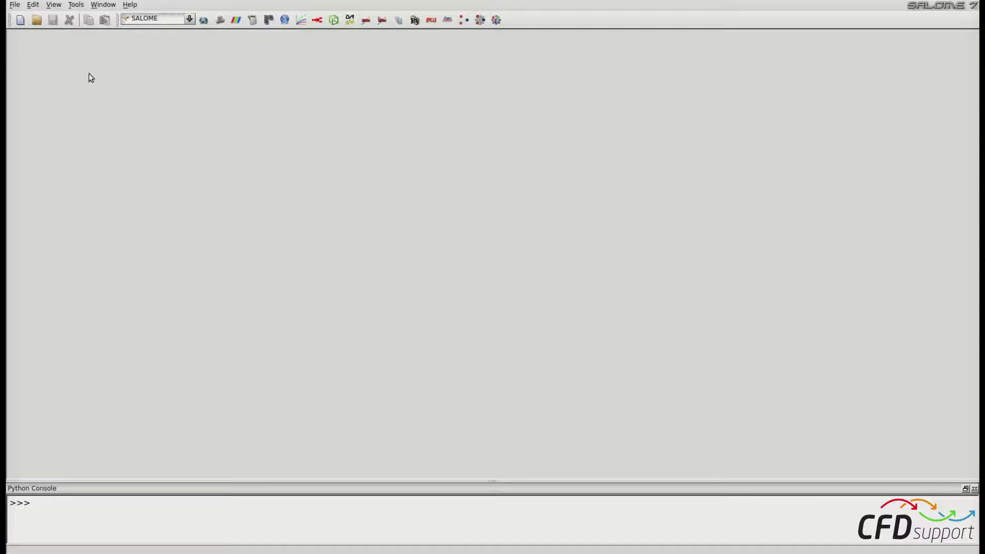
Step: Open the part4.hdf study and expand its Geometry tree in the Object Browser
click(36, 22)
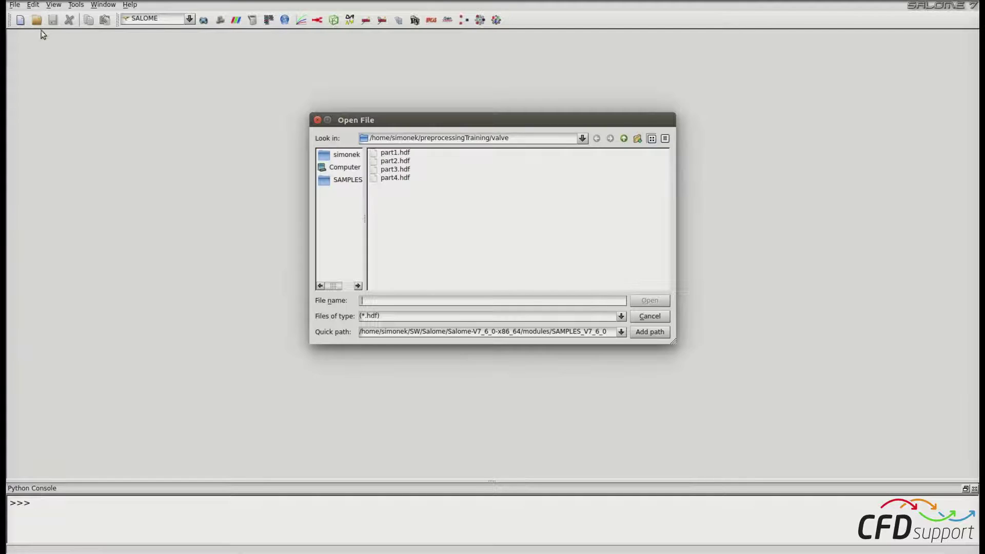
click(392, 177)
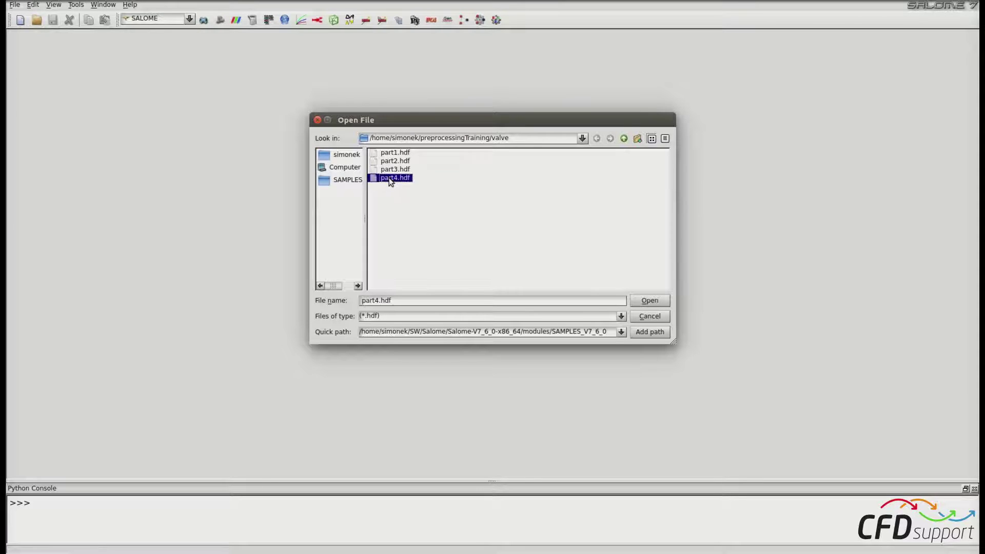
click(641, 302)
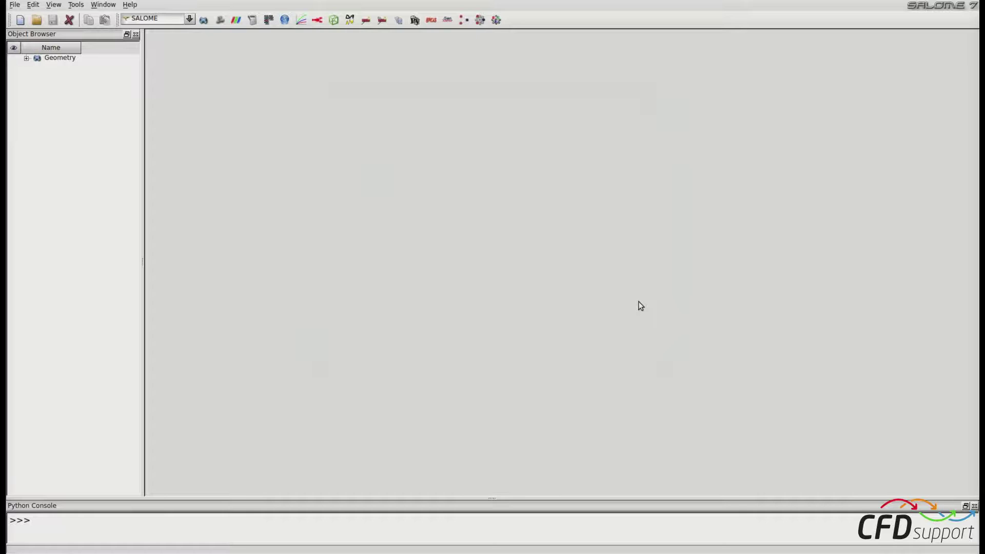
click(26, 58)
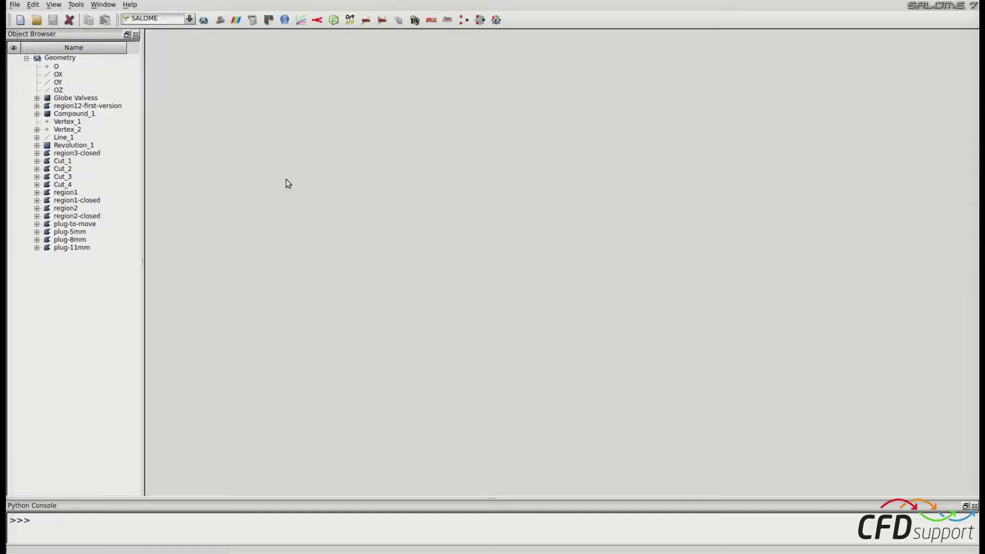
Step: Switch SALOME to the Mesh module
click(219, 21)
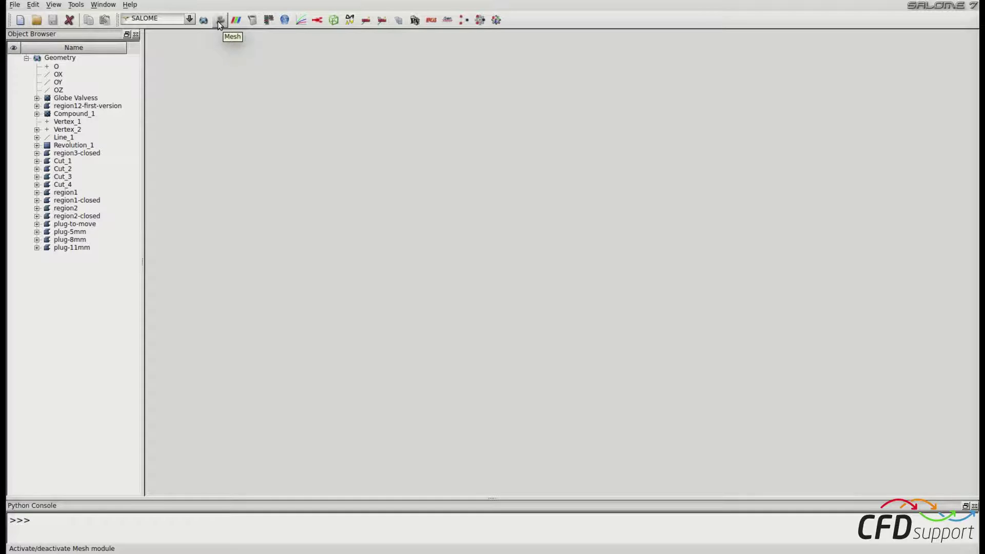
click(189, 20)
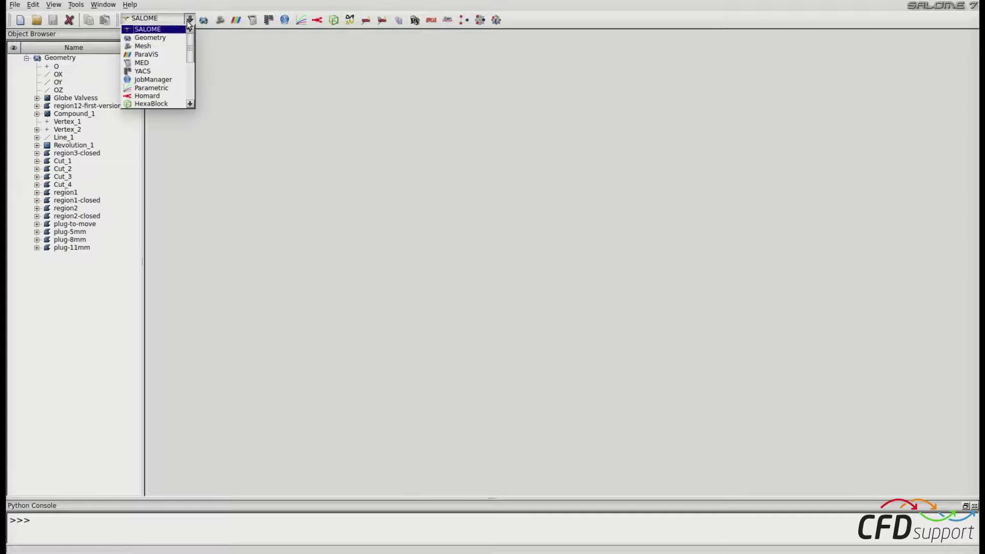
click(164, 48)
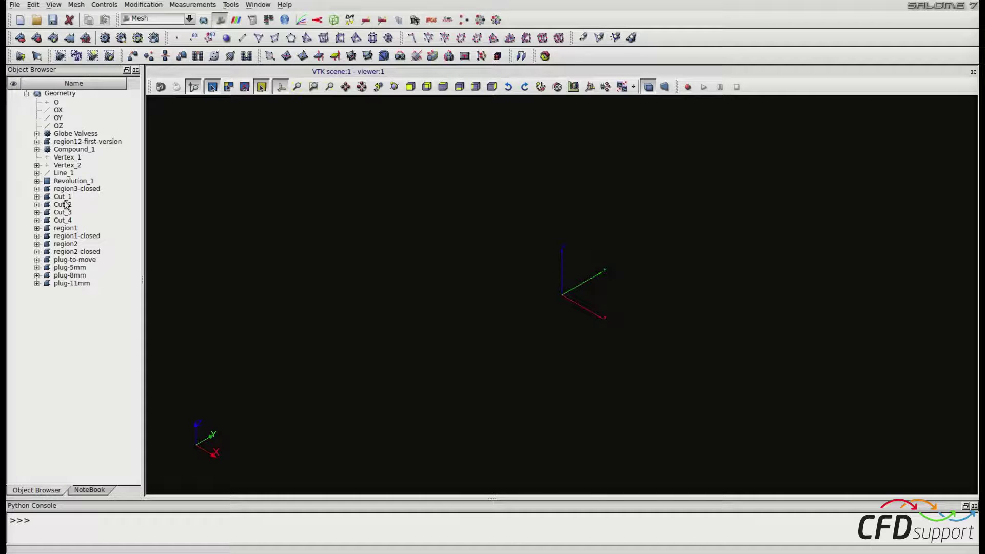
Step: Expand region1-closed to show its inlet, outlet and wall parts, and select it
click(36, 236)
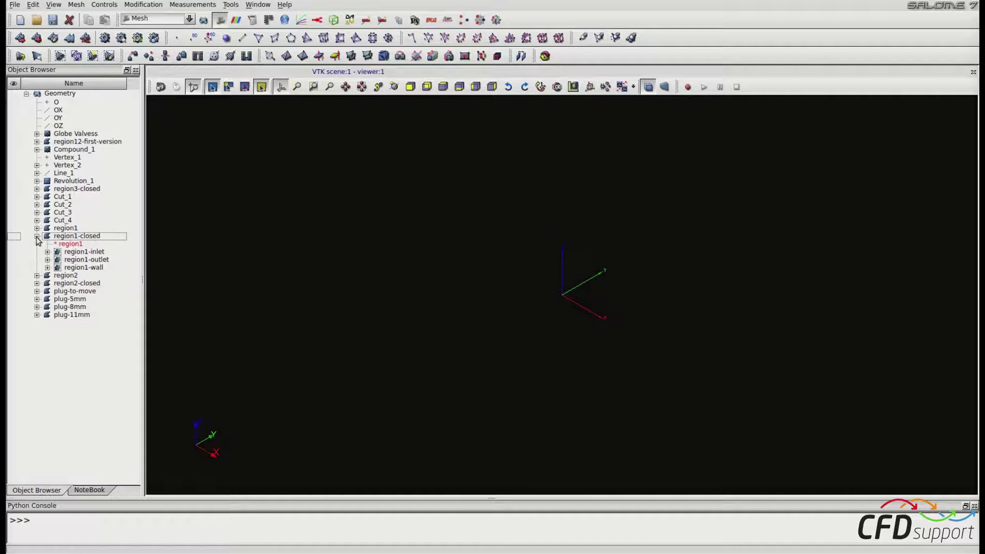
click(74, 237)
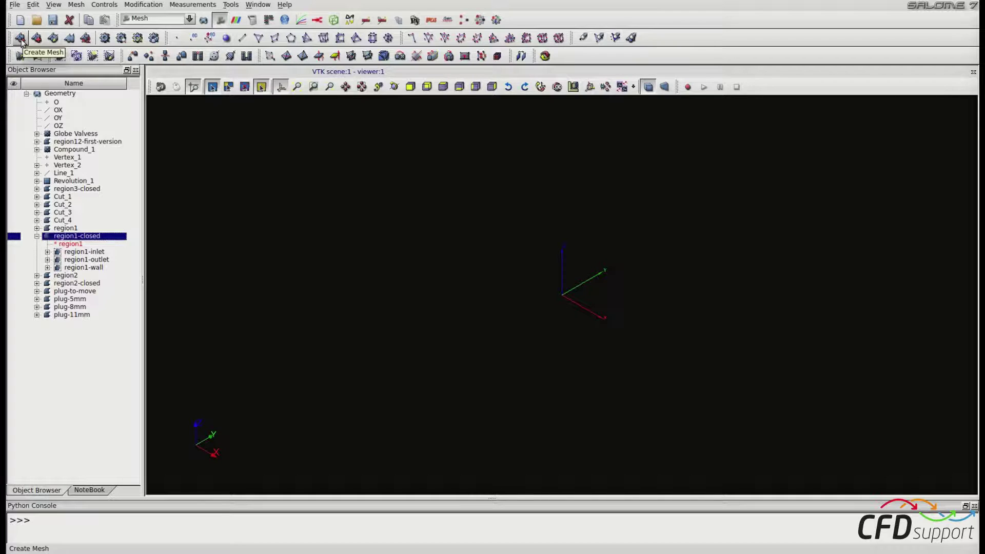
click(76, 5)
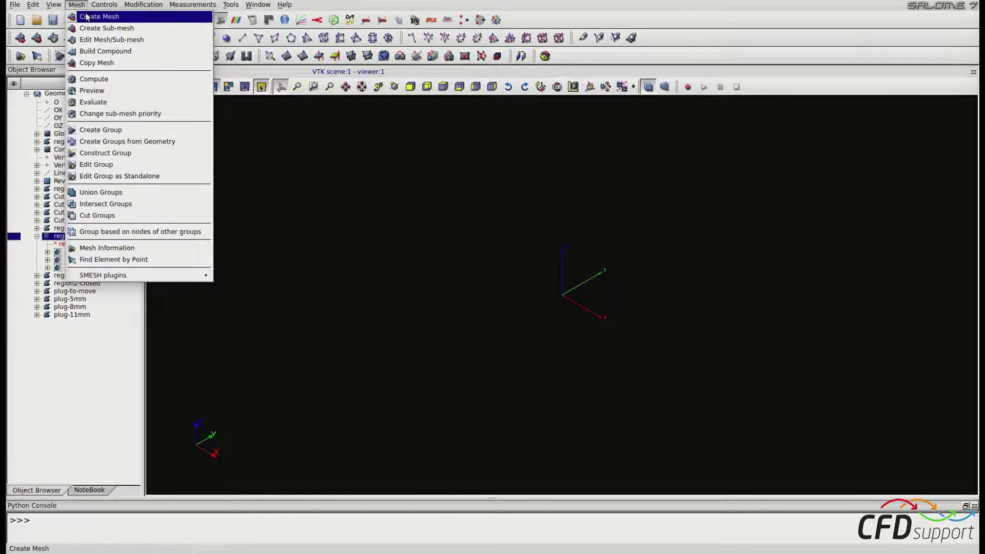
Step: Create a mesh named region1 on region1-closed with the Netgen 1D-2D algorithm
click(86, 17)
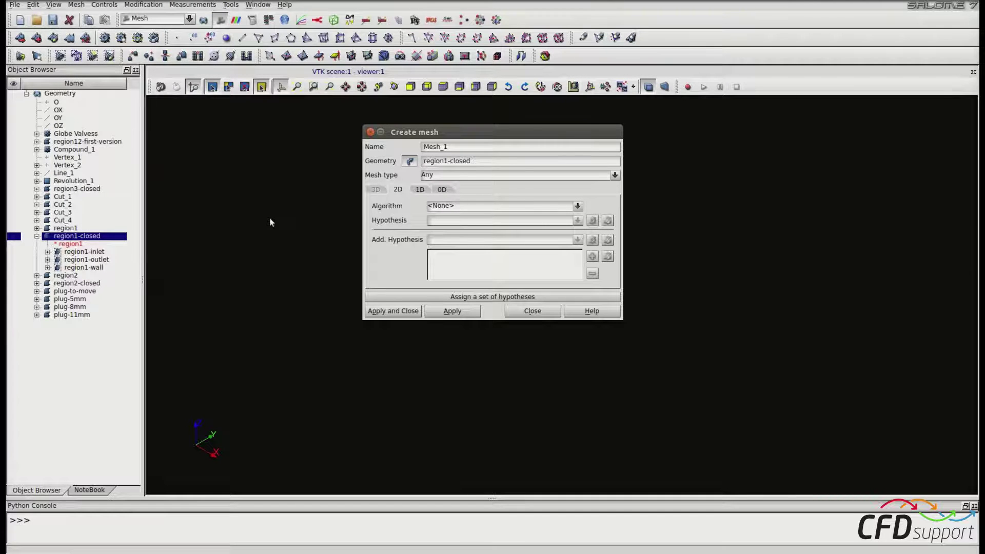
drag(454, 147, 410, 145)
text(region1)
click(577, 206)
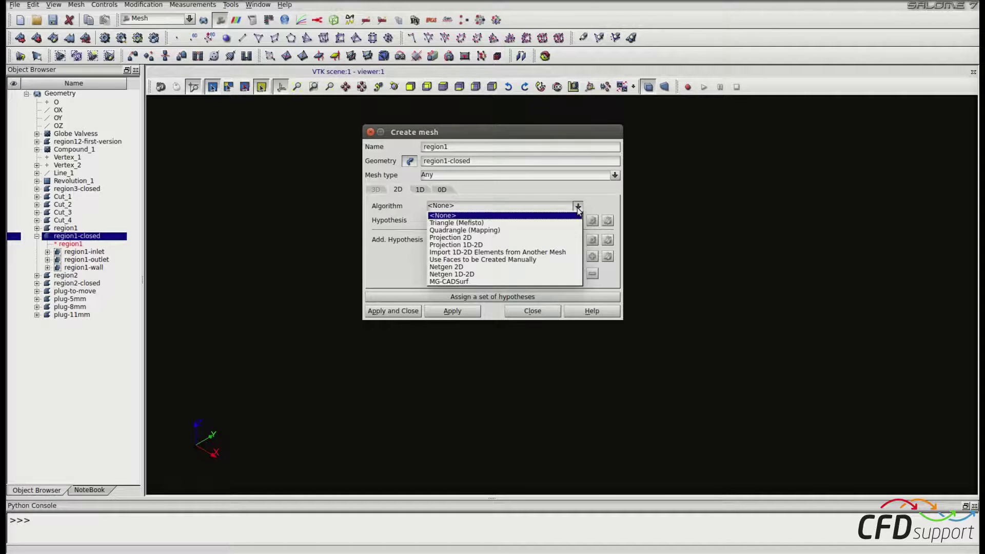
click(474, 275)
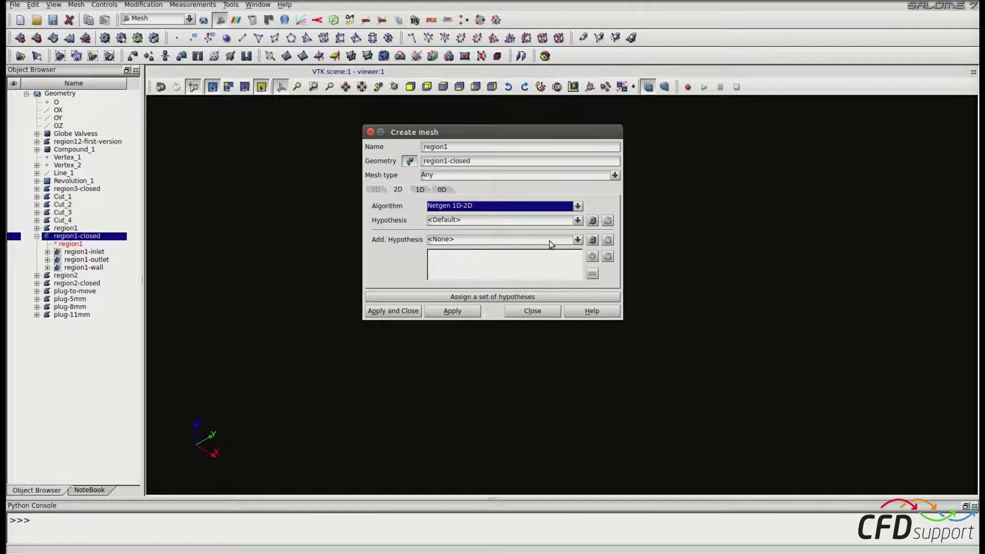
click(593, 221)
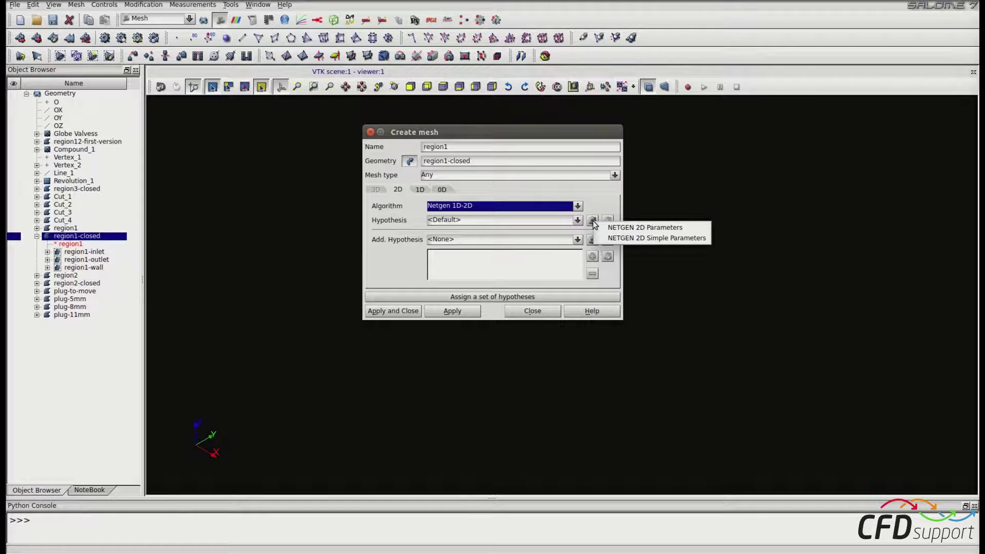
Step: Add a NETGEN 2D Parameters hypothesis with max size 0.001 and Very Fine fineness
click(621, 227)
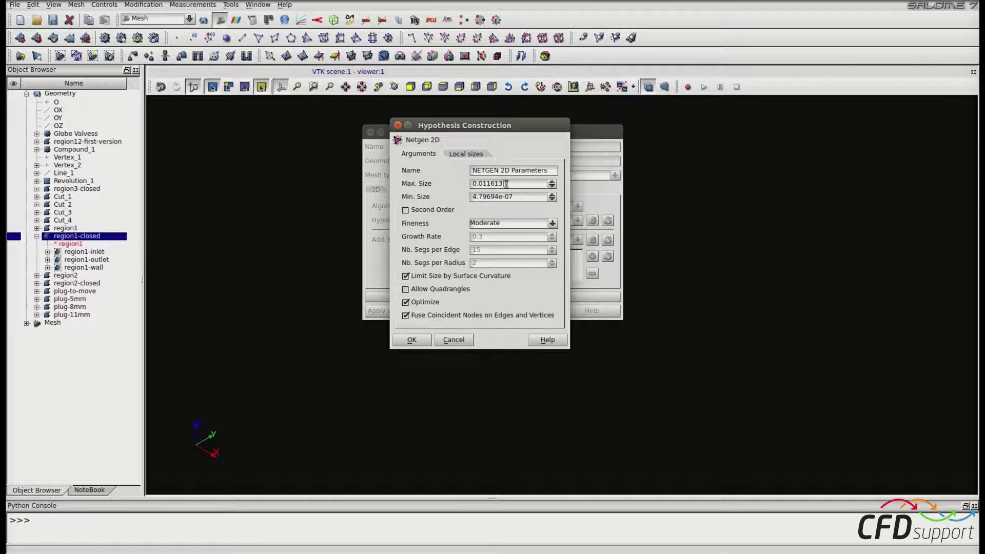
key(BackSpace)
key(BackSpace)
key(BackSpace)
key(BackSpace)
key(BackSpace)
text(01)
click(553, 226)
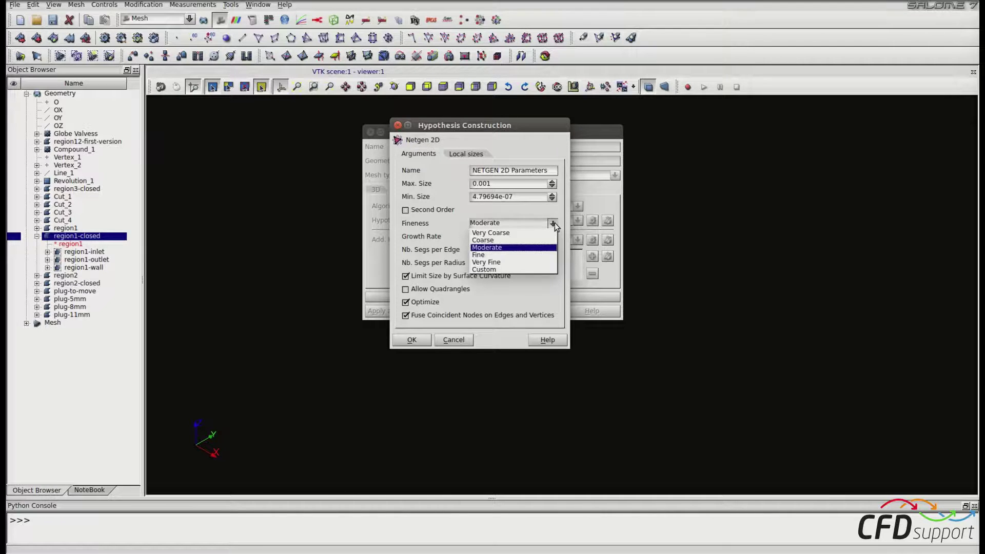
click(507, 263)
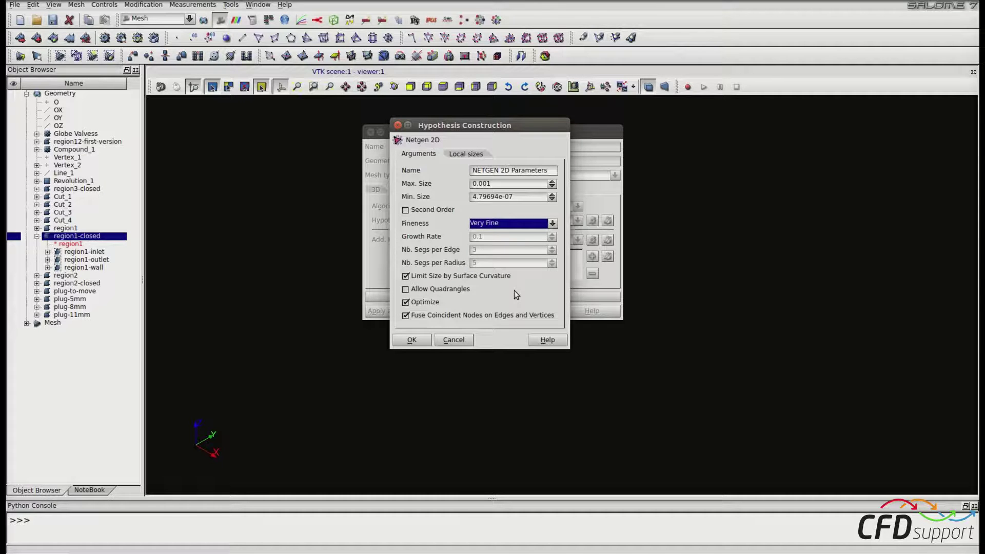
click(419, 340)
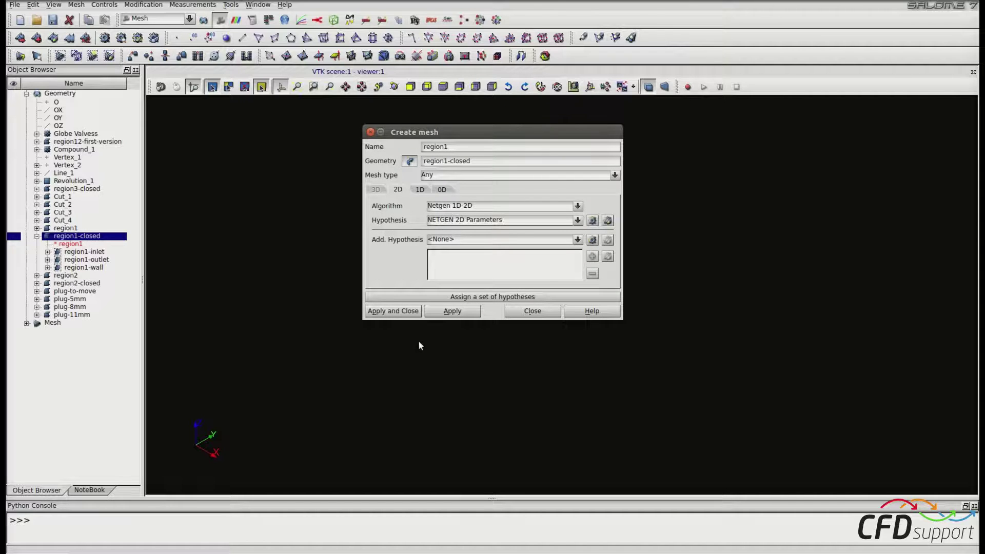
Step: Create the region1 mesh and start a sub-mesh on the region1-inlet face
click(387, 311)
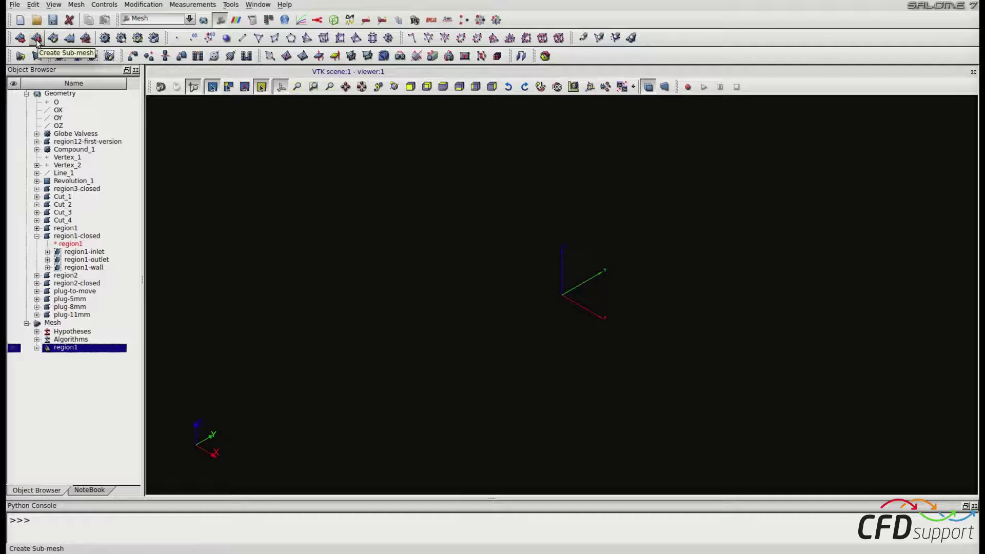
click(76, 5)
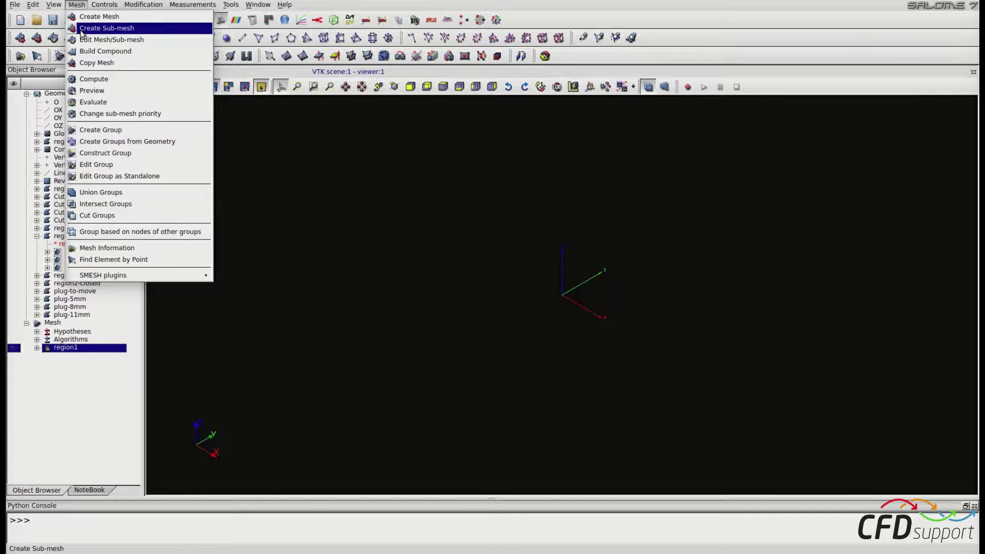
click(82, 28)
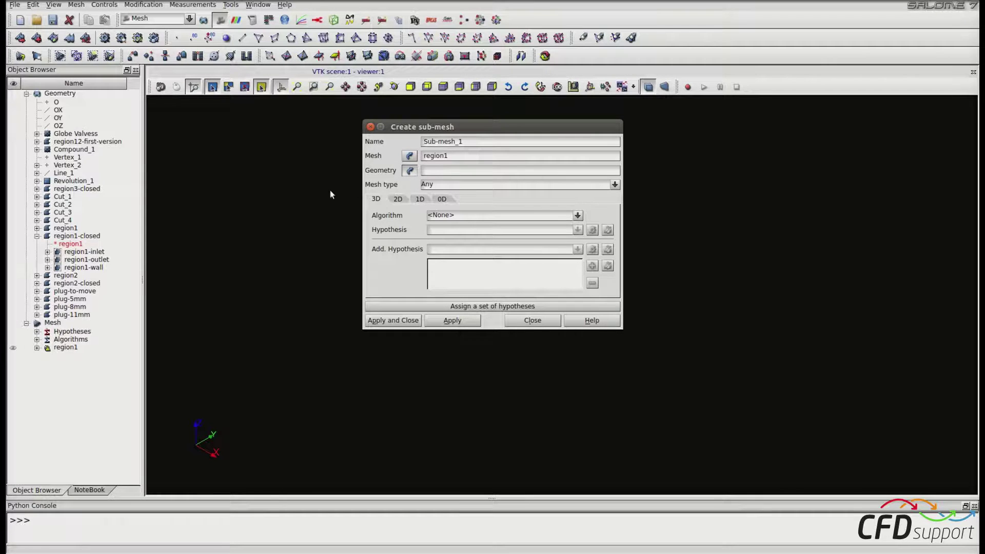
click(91, 253)
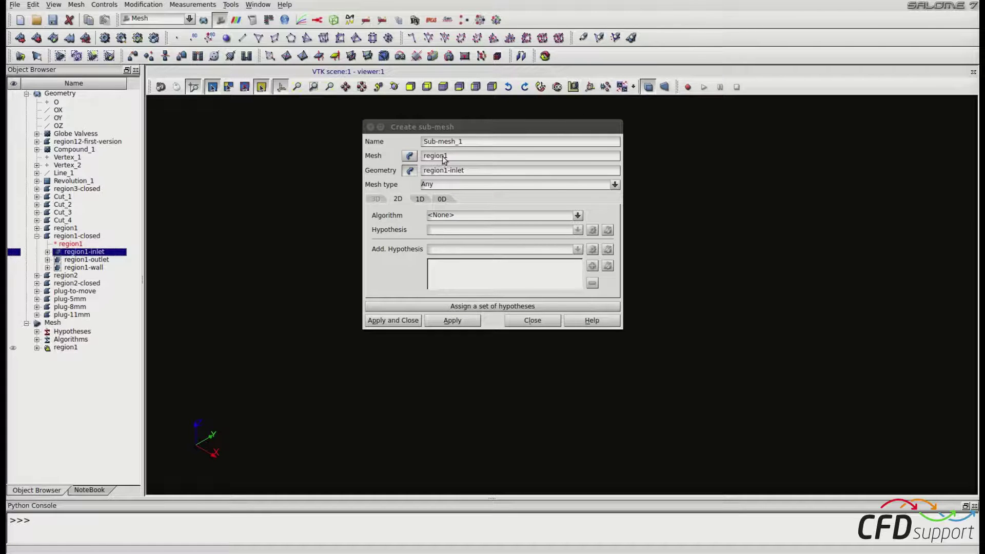
Step: Name the sub-mesh region1-inlet, copying the geometry name
drag(463, 141, 393, 143)
key(BackSpace)
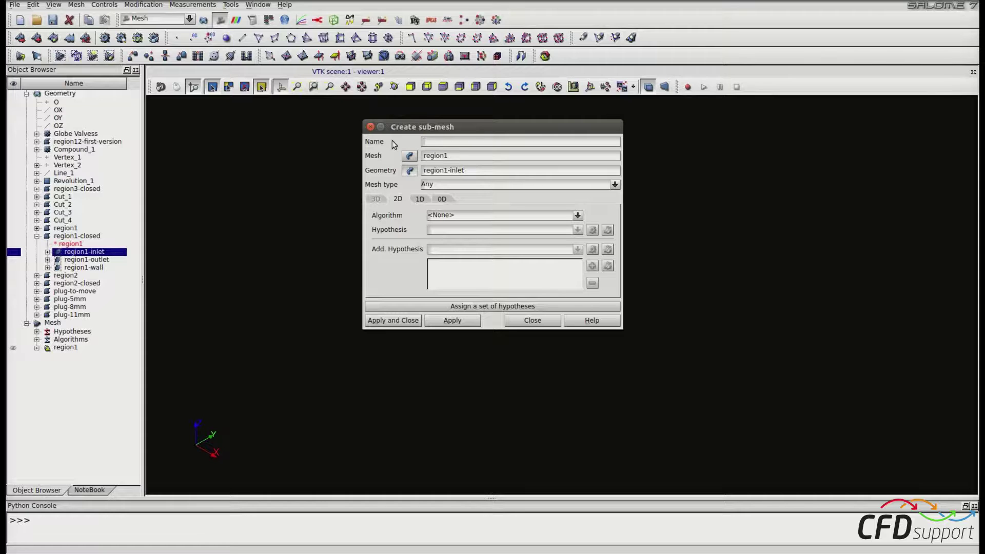
drag(470, 171, 420, 172)
key(ctrl+c)
click(436, 143)
key(ctrl+v)
Step: Give the inlet sub-mesh Netgen 1D-2D with NETGEN 2D Parameters and apply it
click(577, 216)
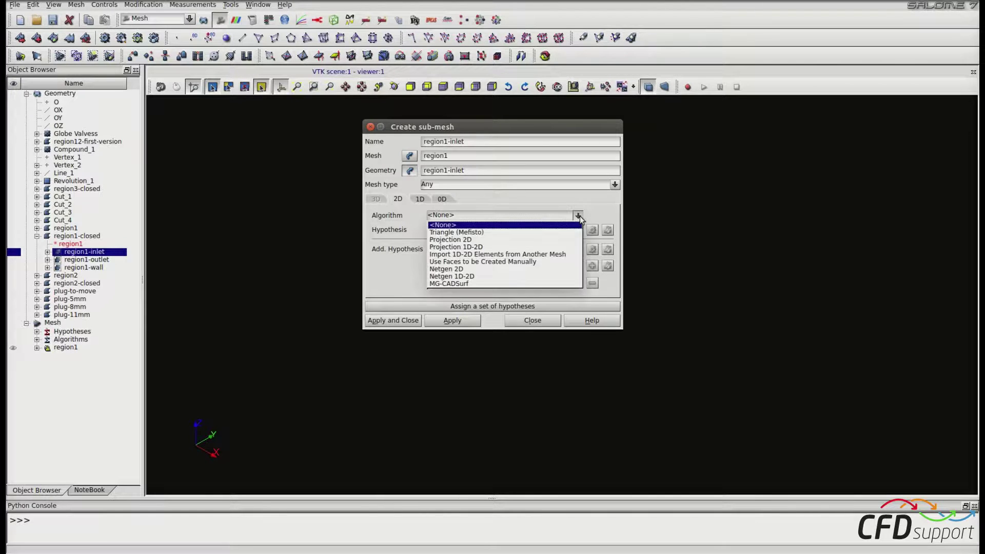
click(488, 280)
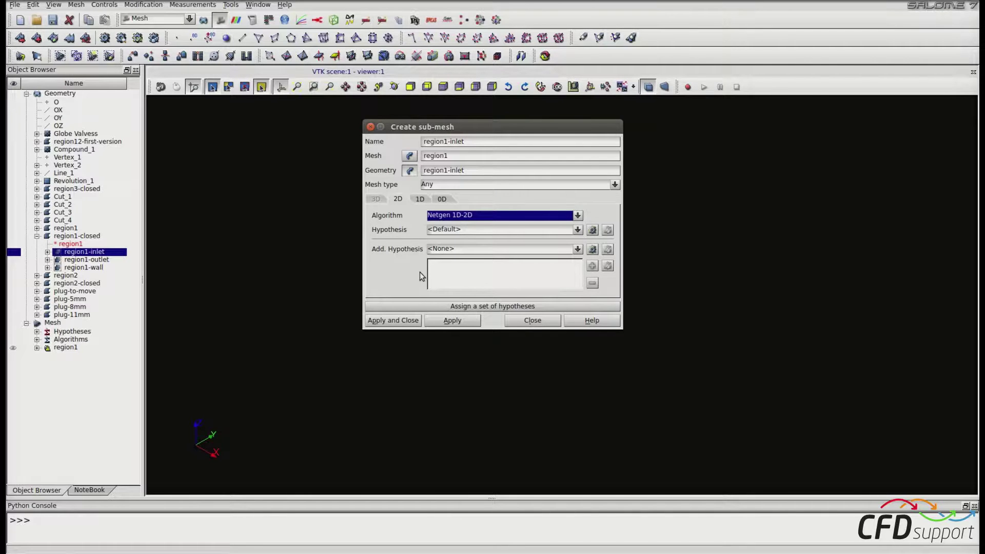
click(527, 230)
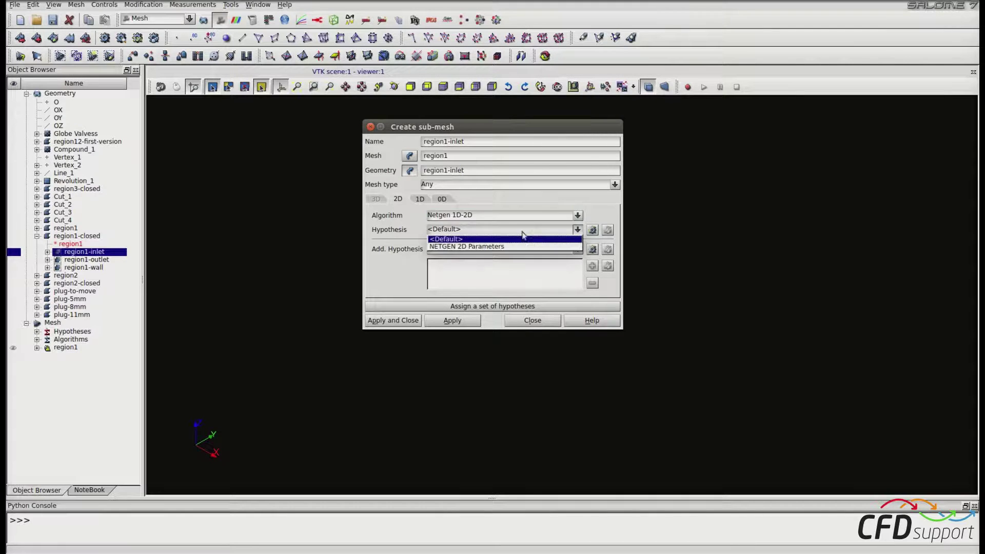
click(513, 246)
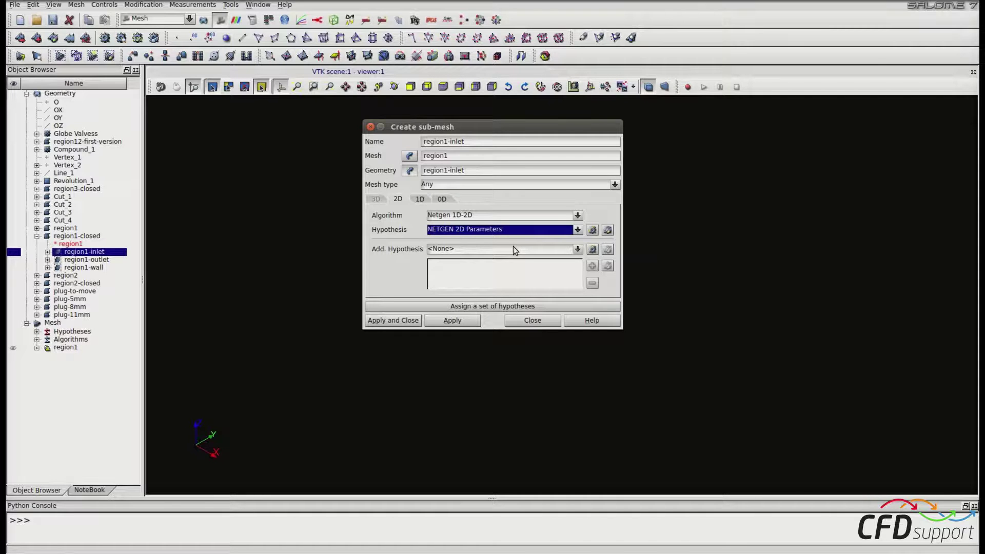
click(452, 320)
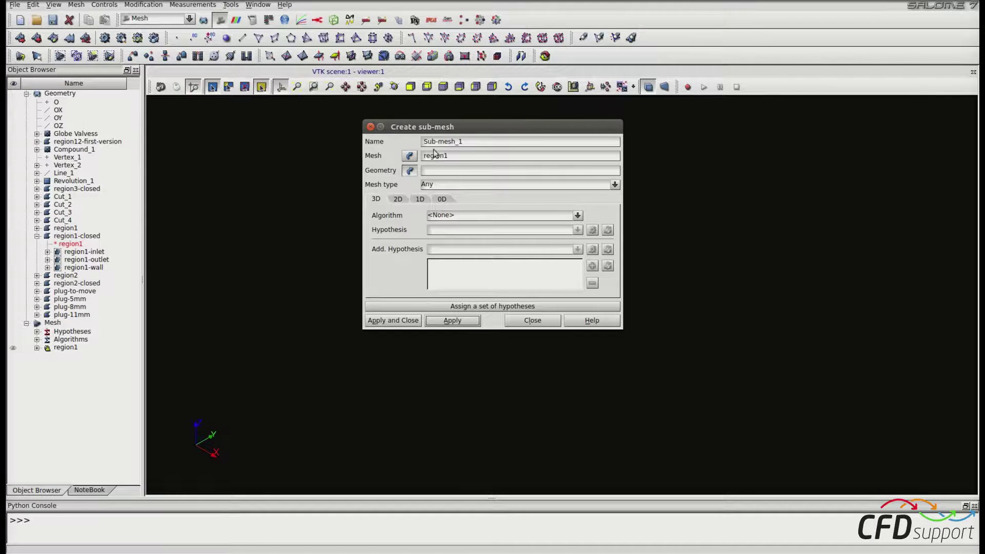
Step: Create a sub-mesh named region1-outlet on the region1-outlet face
click(411, 170)
click(99, 260)
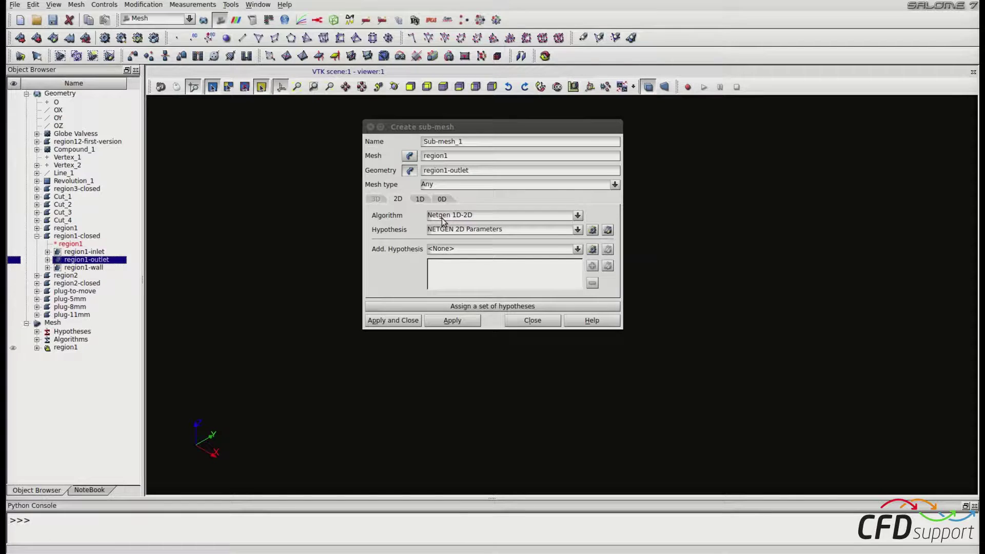
drag(482, 141, 402, 139)
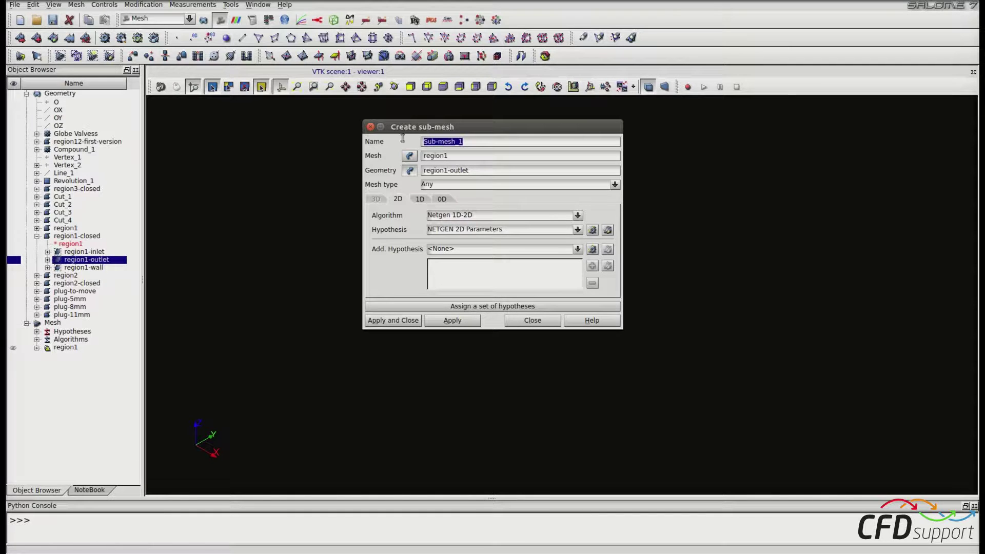
key(BackSpace)
drag(496, 170, 379, 177)
middle_click(429, 142)
click(470, 322)
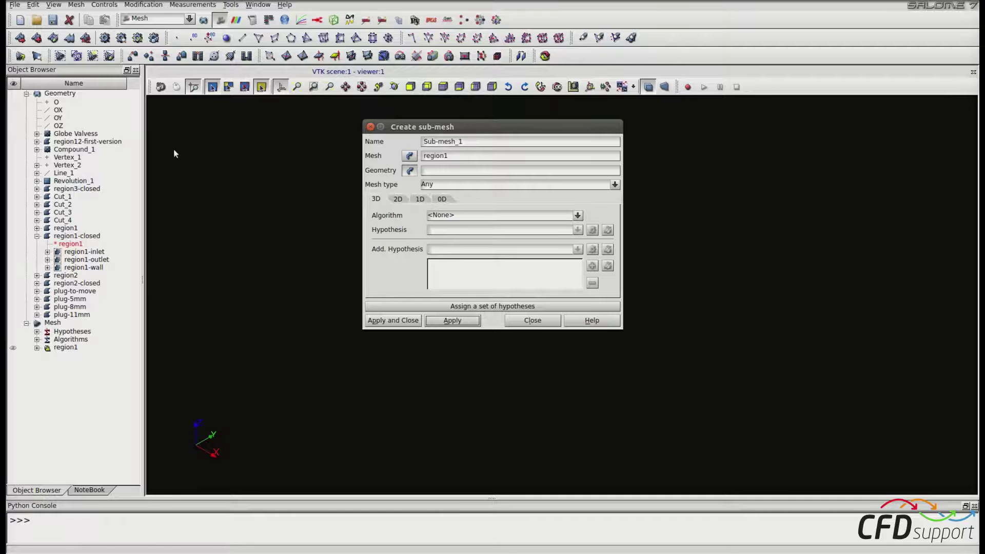
click(88, 268)
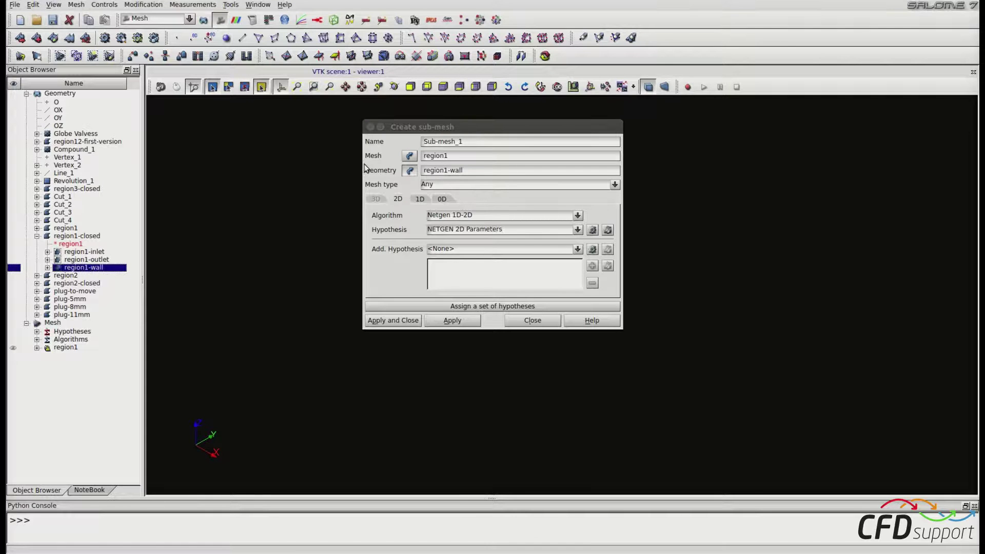
Step: Name the sub-mesh region1-wall and create it, closing the dialog
click(479, 141)
key(BackSpace)
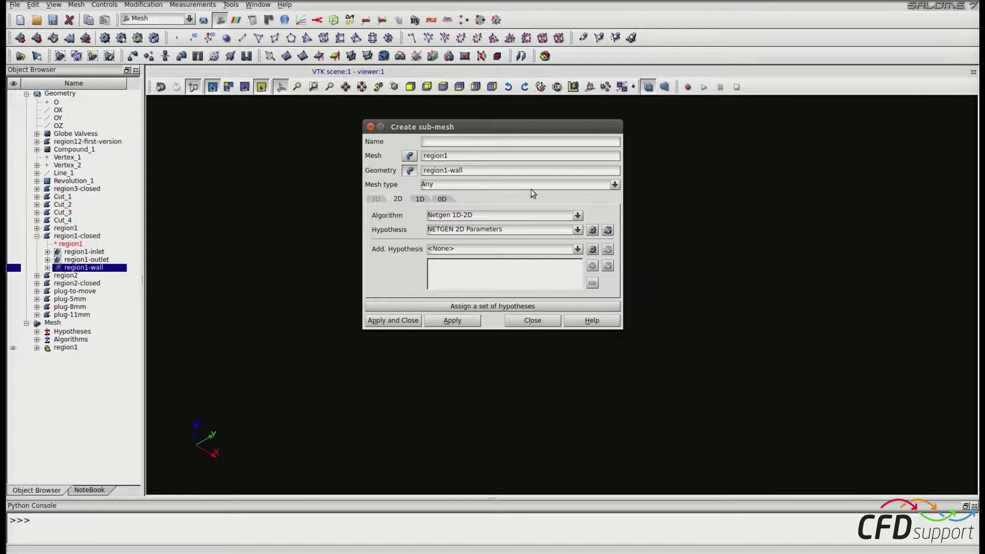
drag(491, 172, 384, 171)
middle_click(432, 142)
click(400, 323)
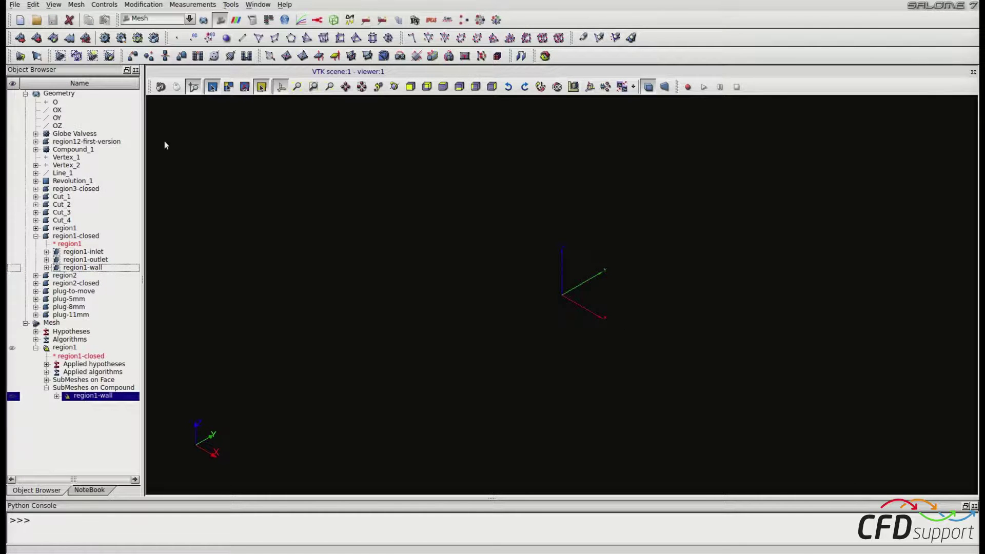
Step: Check the region1-inlet, region1-outlet and region1-wall sub-meshes under region1, then reselect region1
click(65, 348)
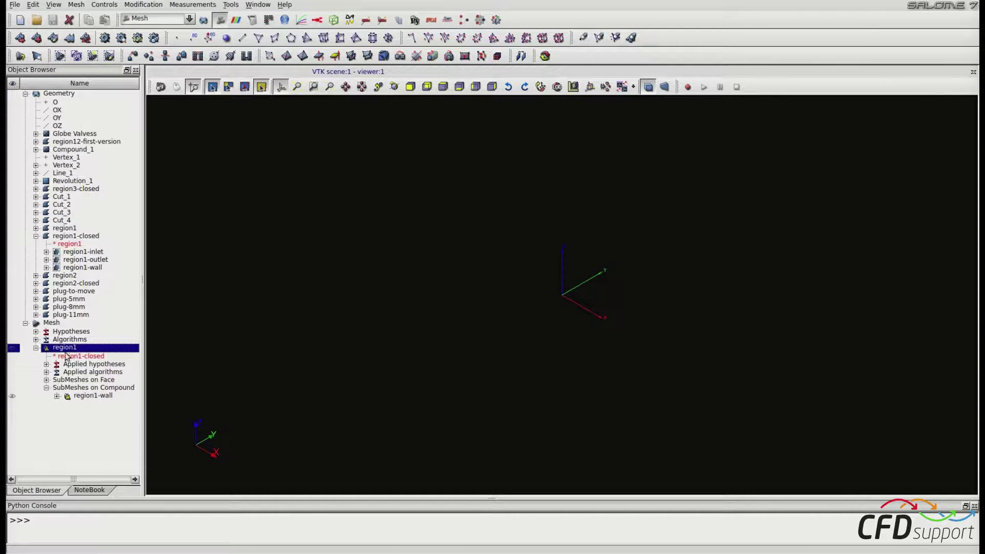
click(46, 380)
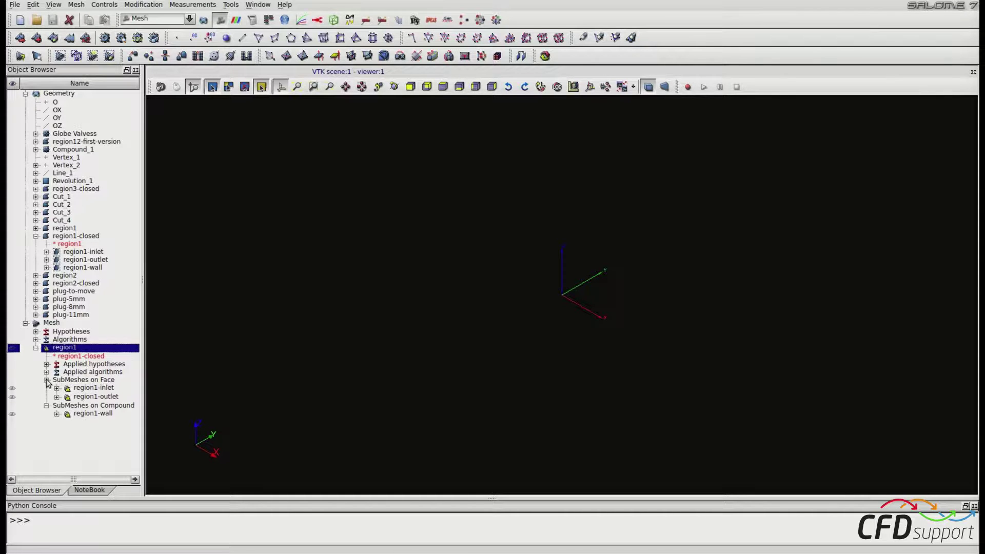
click(93, 388)
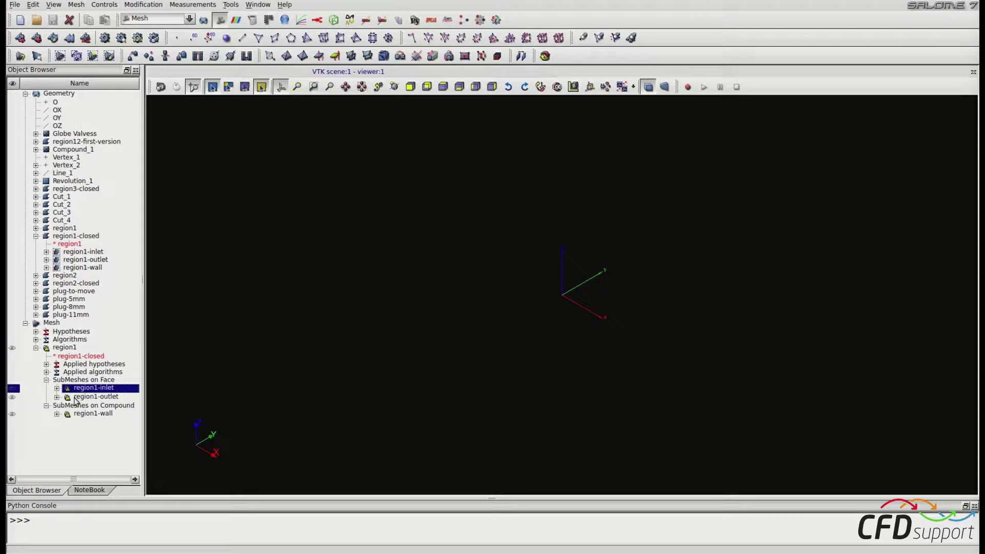
click(78, 398)
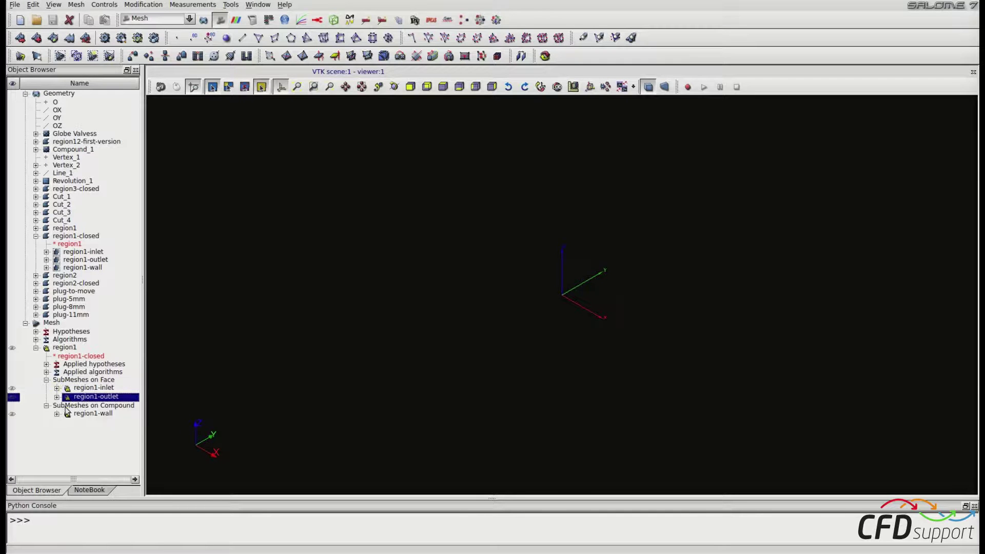
click(99, 415)
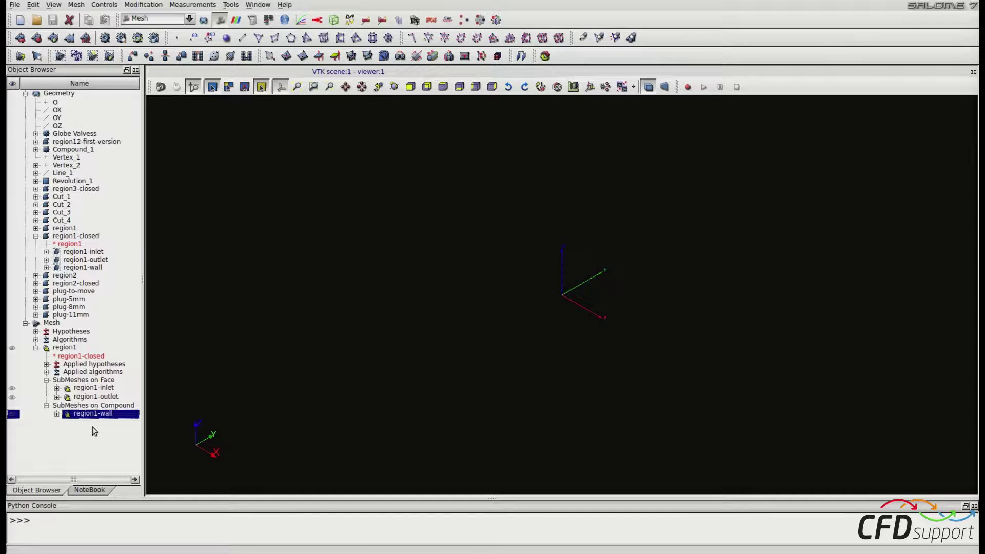
click(64, 348)
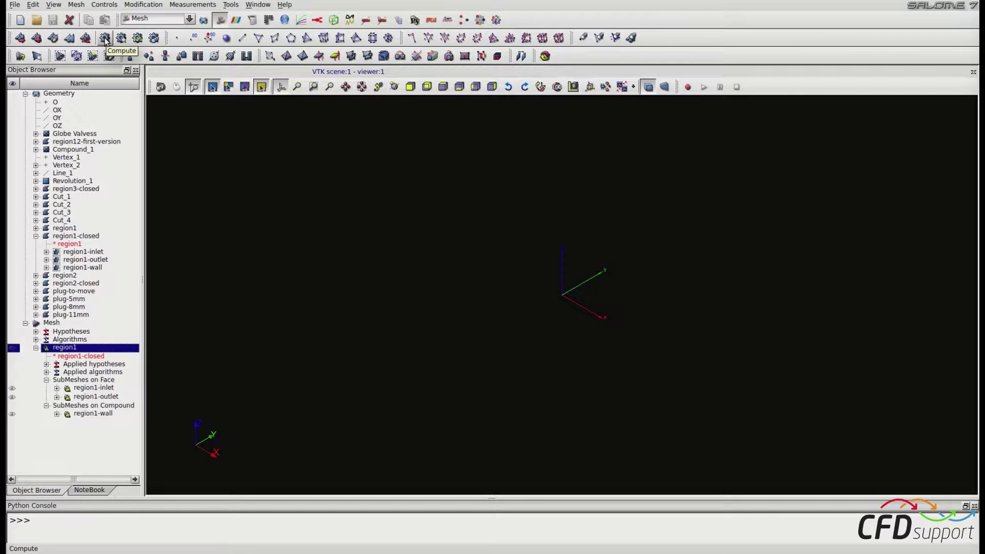
Step: Compute the region1 mesh (31436 triangles) and fit it to the view
click(78, 5)
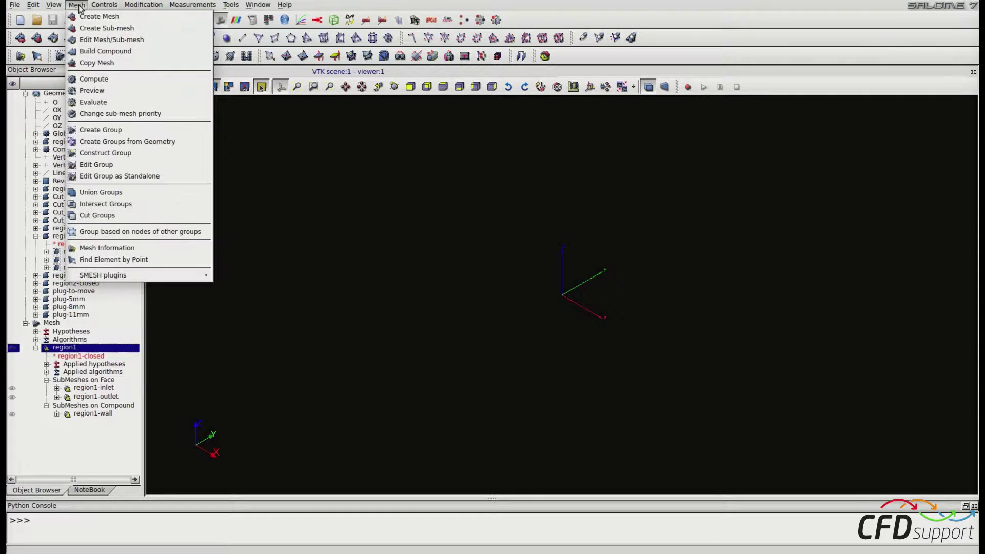
click(122, 80)
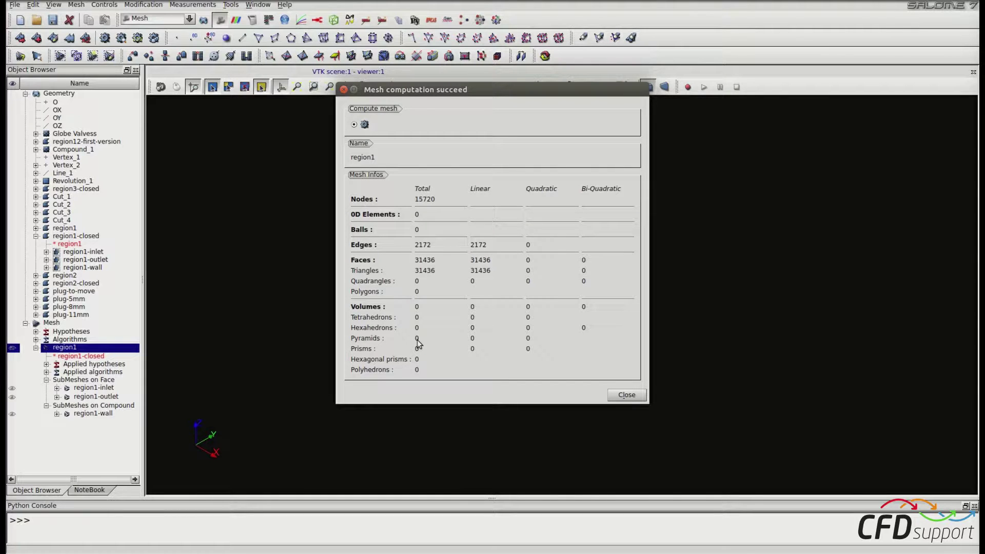
click(629, 395)
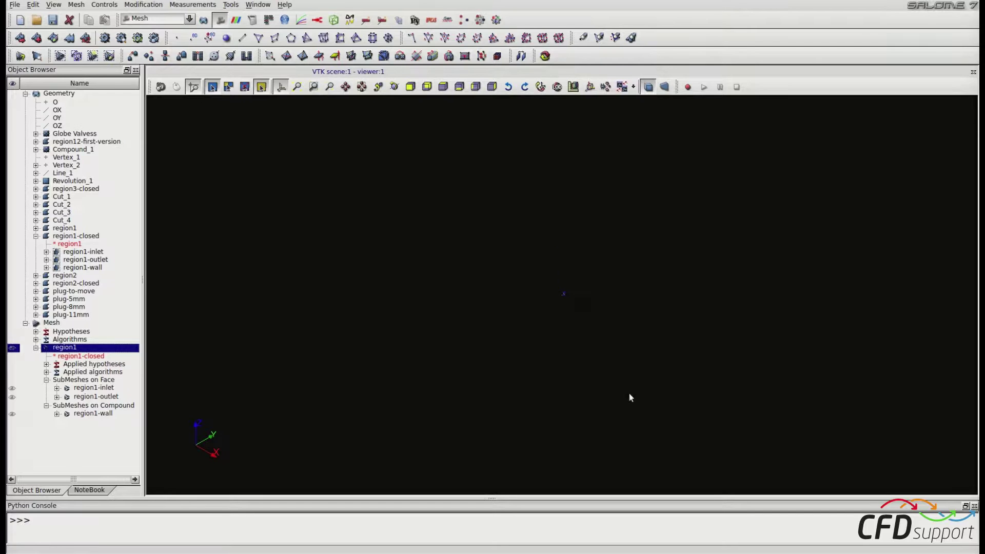
click(442, 87)
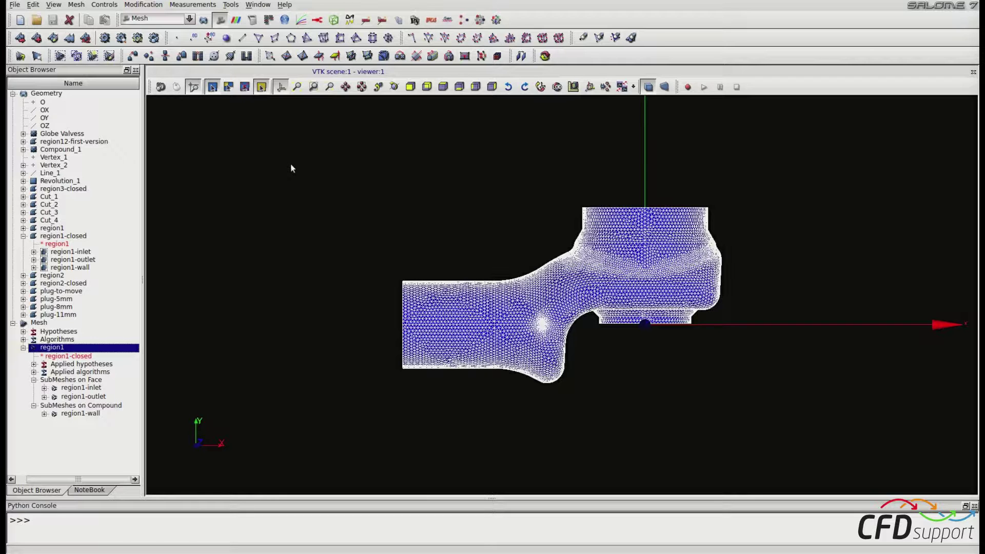
Step: Export the region1-inlet sub-mesh as an STL file
click(89, 389)
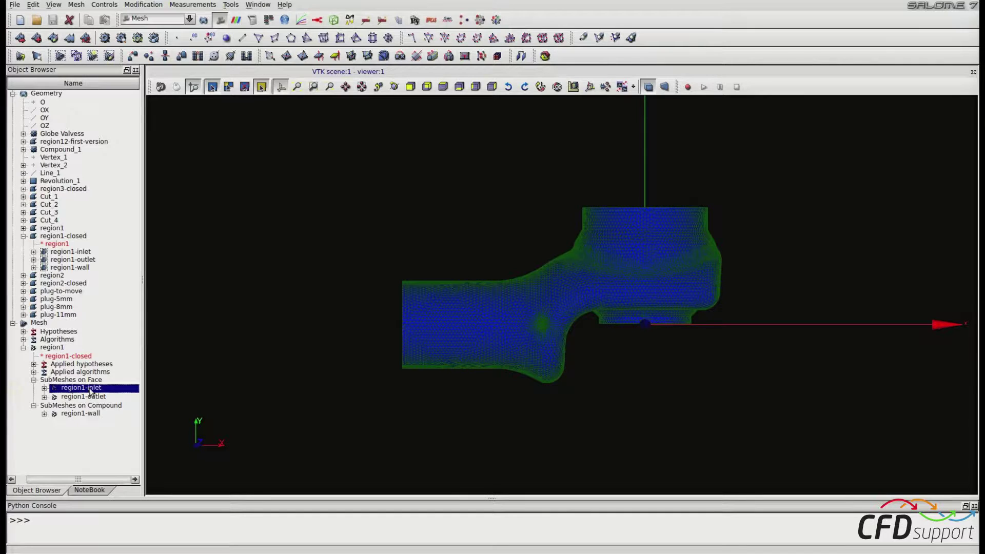
click(15, 5)
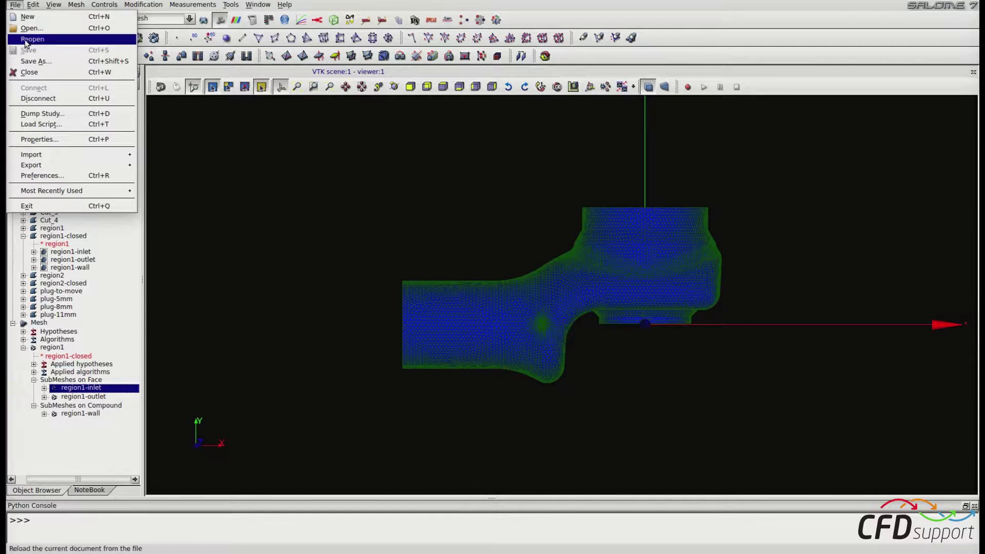
mouse_move(71, 166)
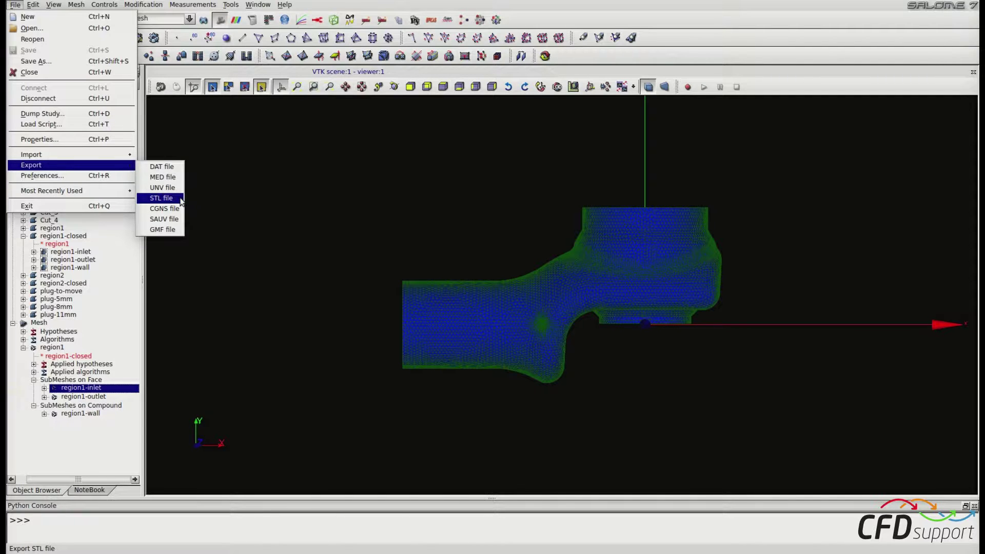
click(161, 198)
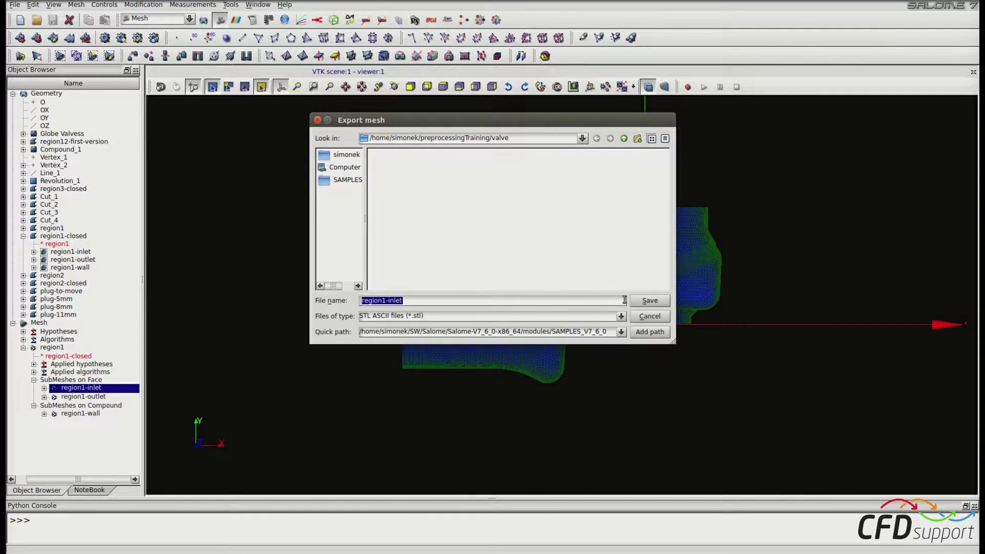
click(645, 301)
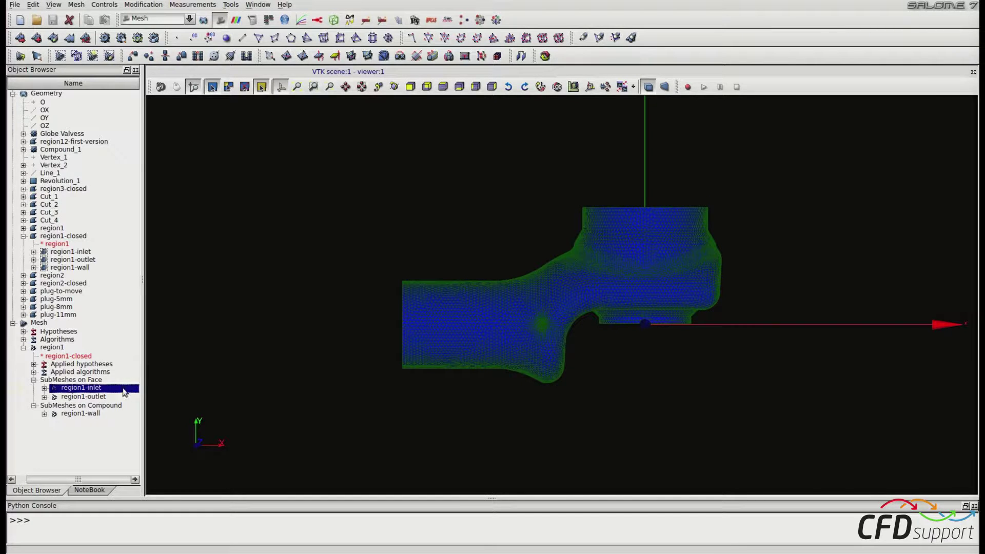
Step: Export the region1-outlet sub-mesh as region1-outlet.stl into the valve folder
click(95, 397)
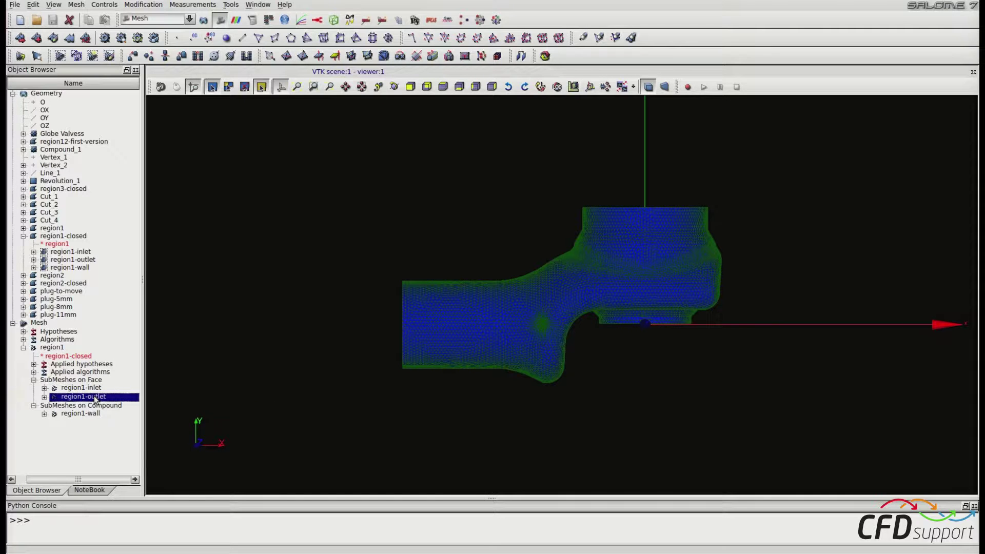
click(15, 5)
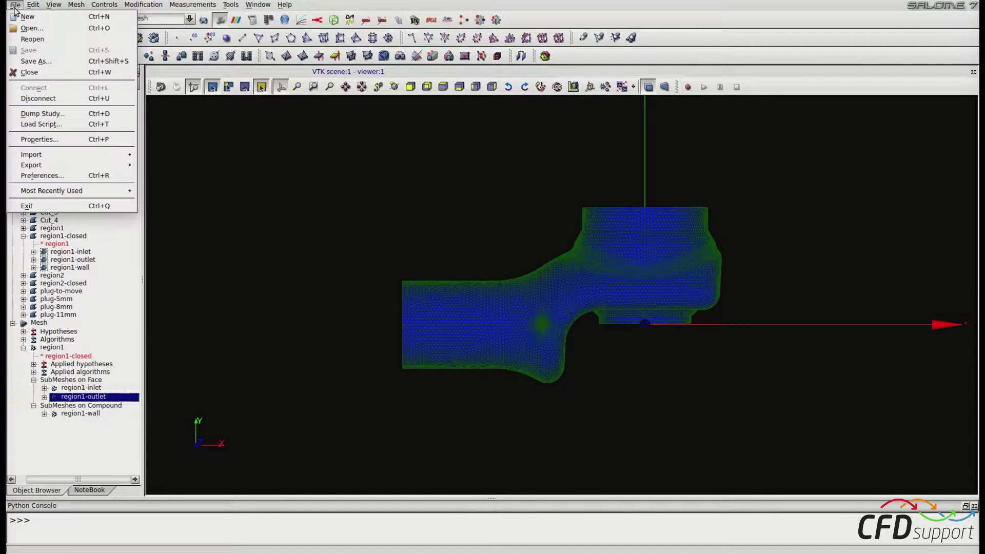
mouse_move(103, 165)
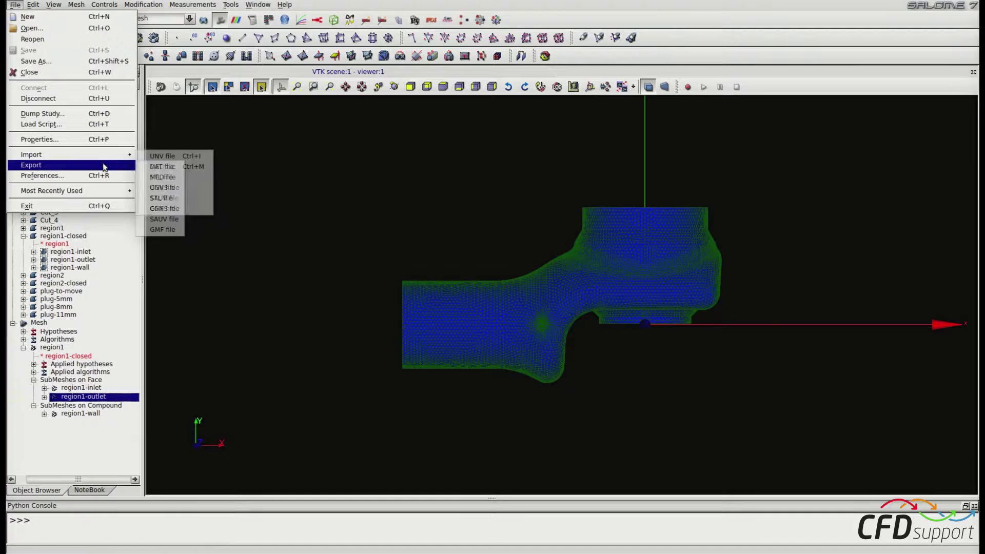
click(164, 198)
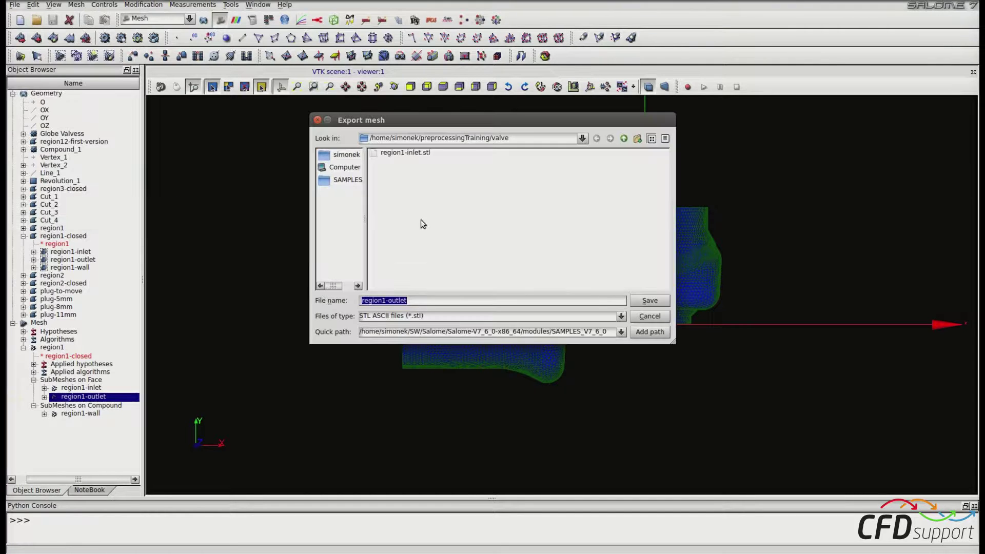
click(649, 301)
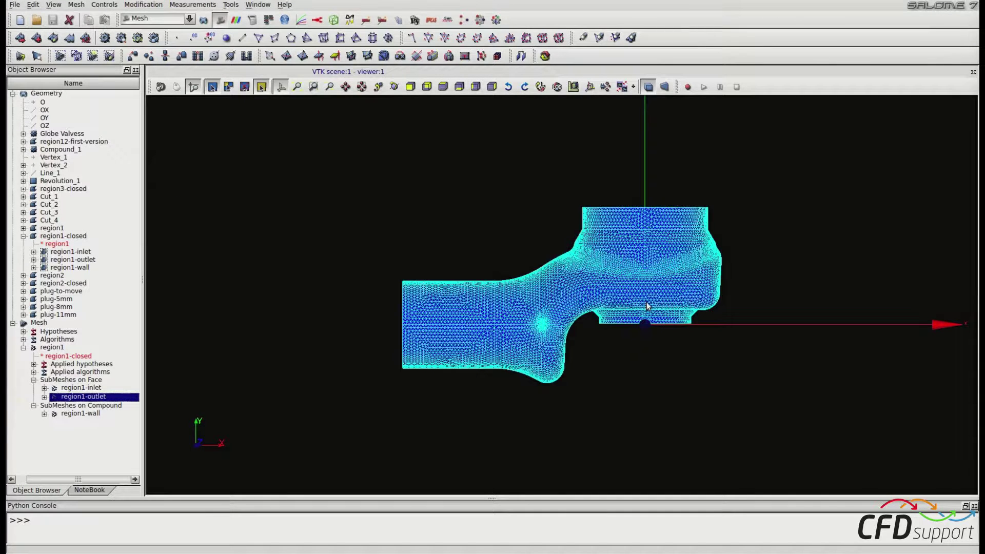
Step: Export the region1-wall sub-mesh as region1-wall.stl into the valve folder
click(86, 415)
click(15, 5)
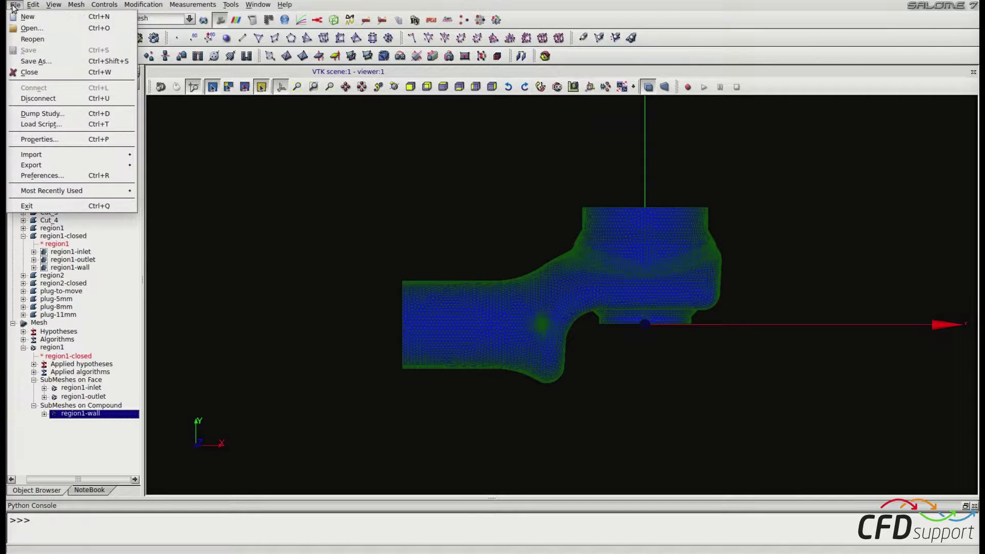
mouse_move(102, 165)
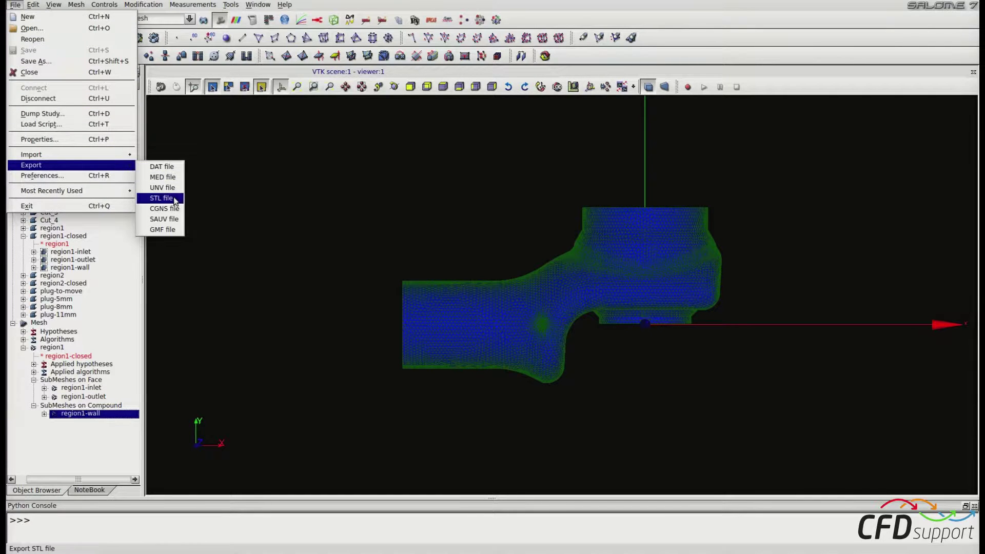
click(175, 198)
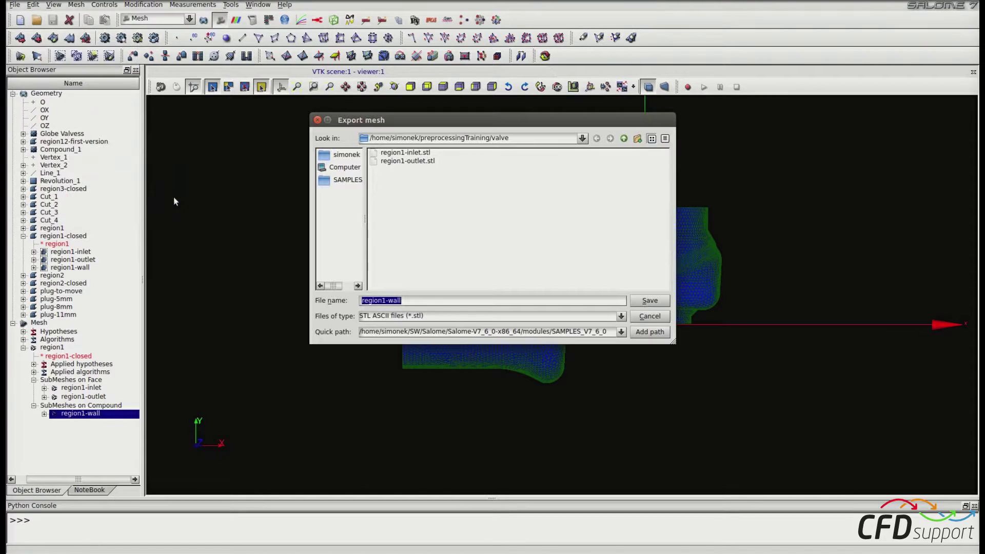
click(650, 301)
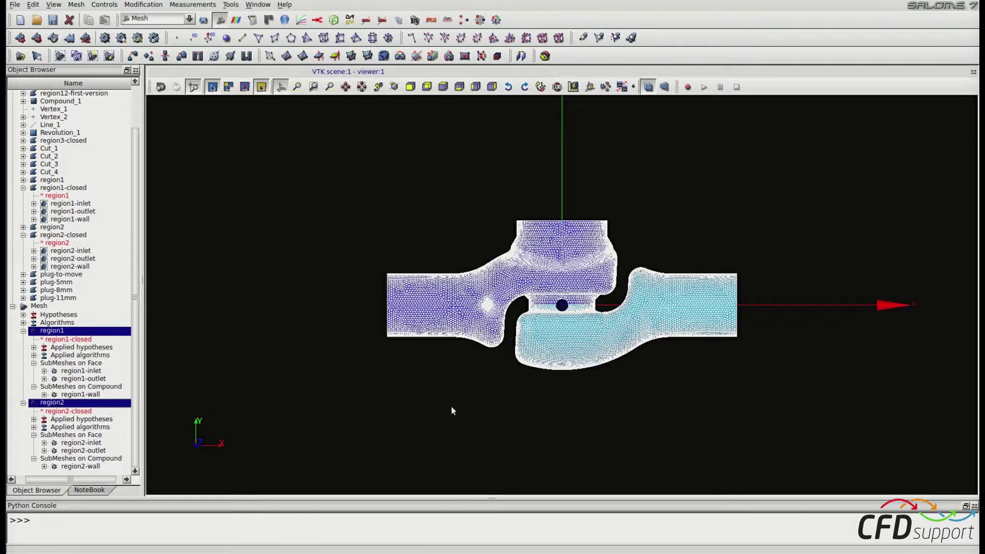
Step: Start creating a new mesh with Create Mesh
click(20, 37)
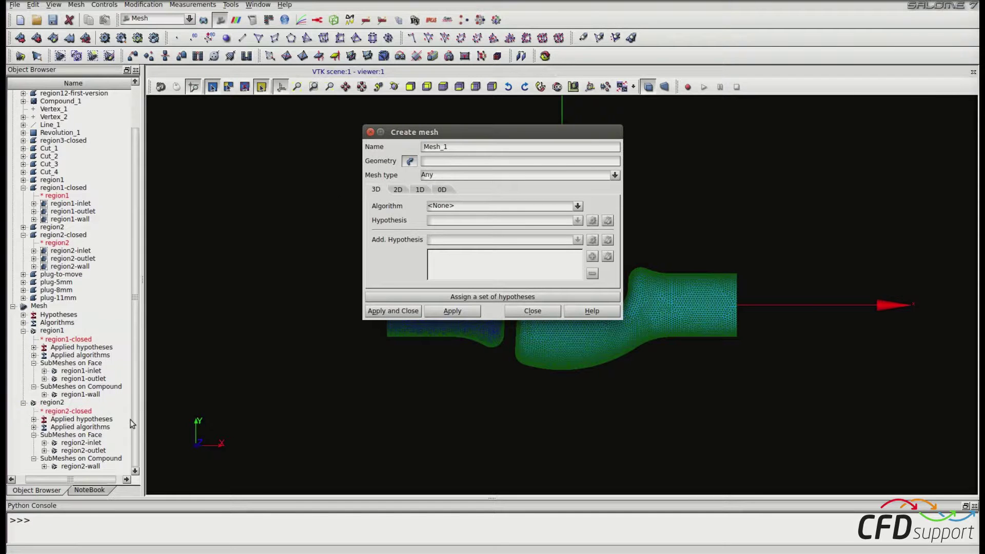
Step: Create a Netgen 1D-2D mesh named plug-5mm on the plug-5mm geometry
click(60, 283)
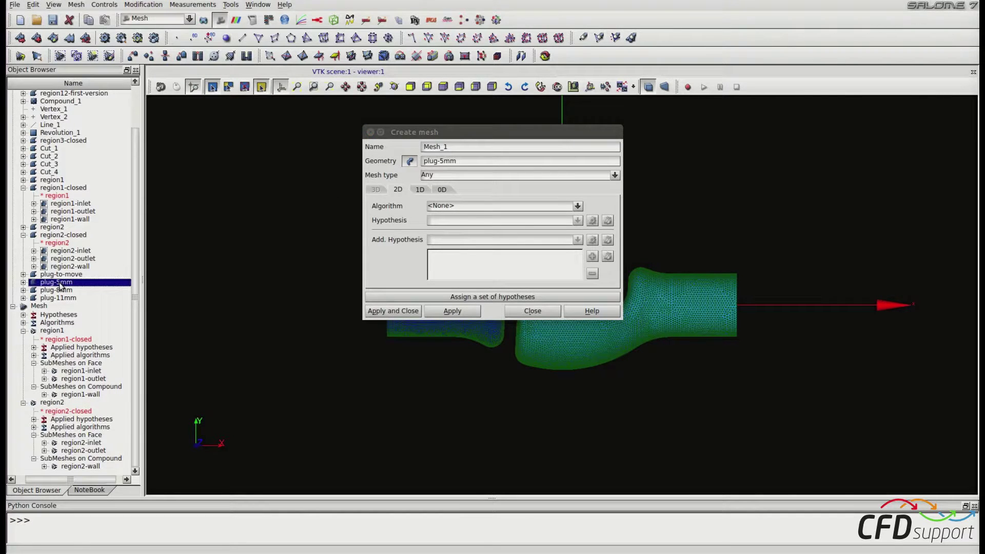
click(460, 147)
key(BackSpace)
key(BackSpace)
key(BackSpace)
key(BackSpace)
key(BackSpace)
key(BackSpace)
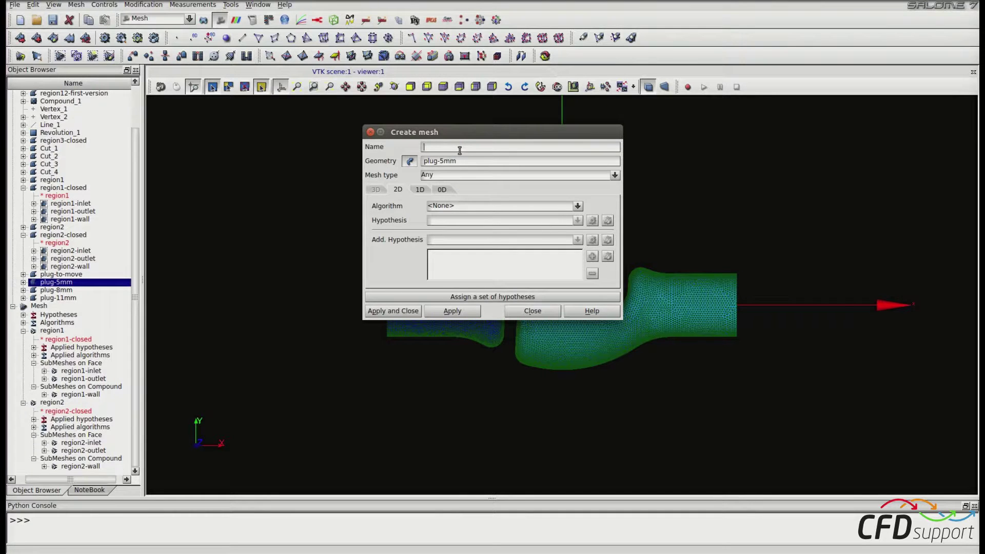
text(plug-5mm)
click(494, 205)
click(473, 273)
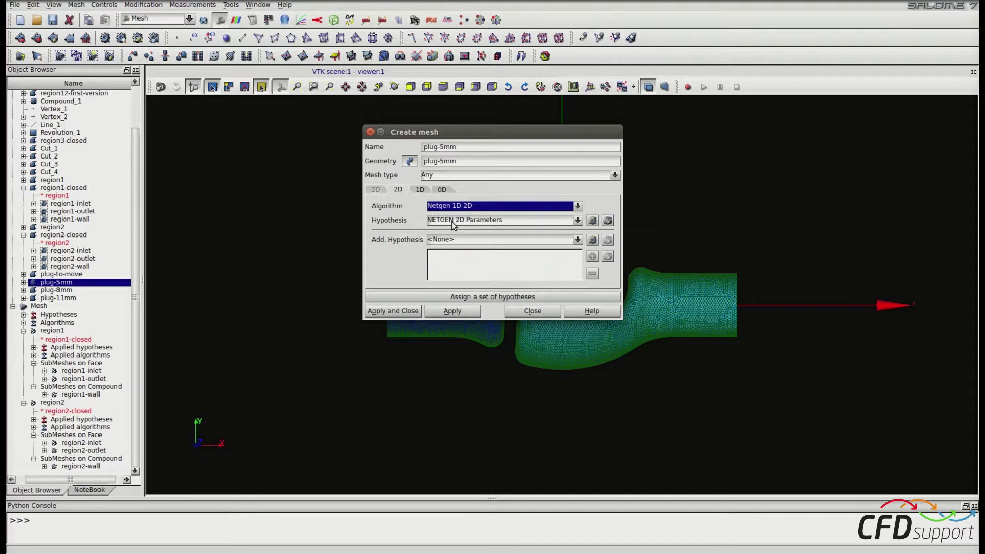
click(391, 310)
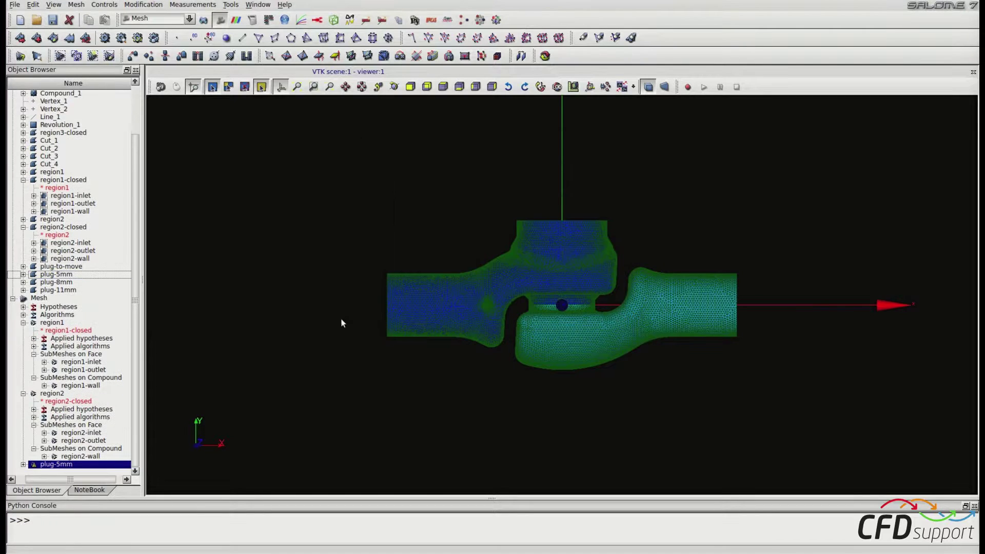
Step: Compute the plug-5mm mesh (3818 nodes, 7546 triangles) and display only it, viewed along Z
click(105, 38)
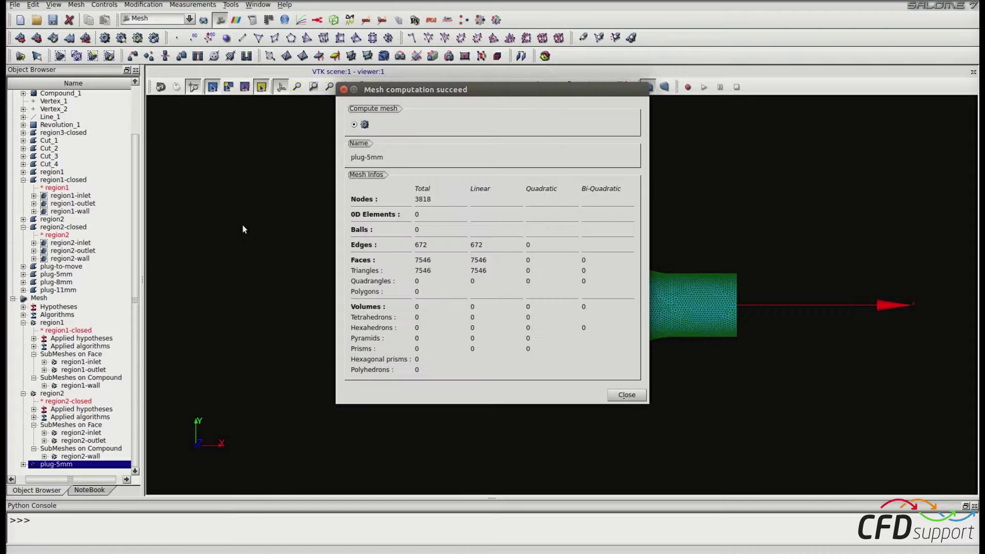
click(610, 395)
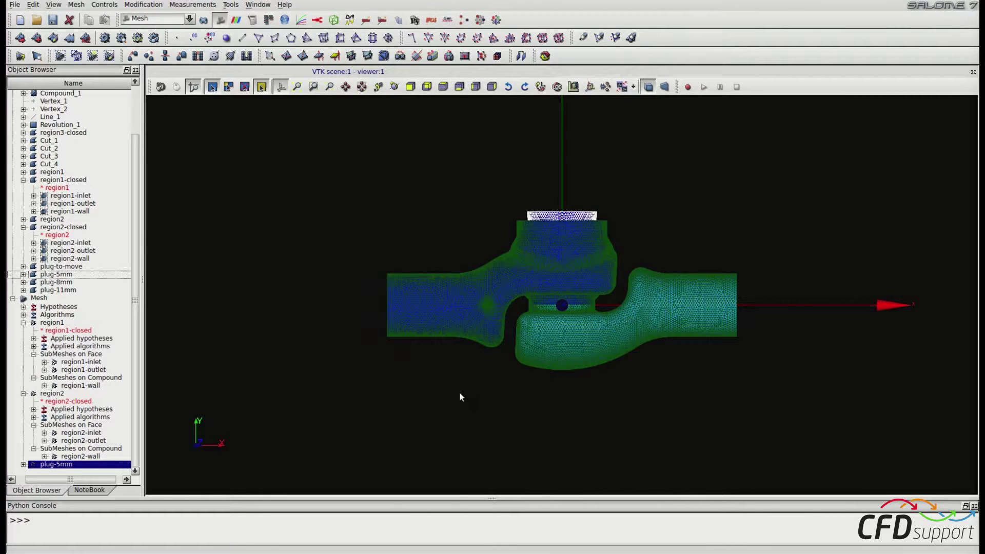
right_click(72, 465)
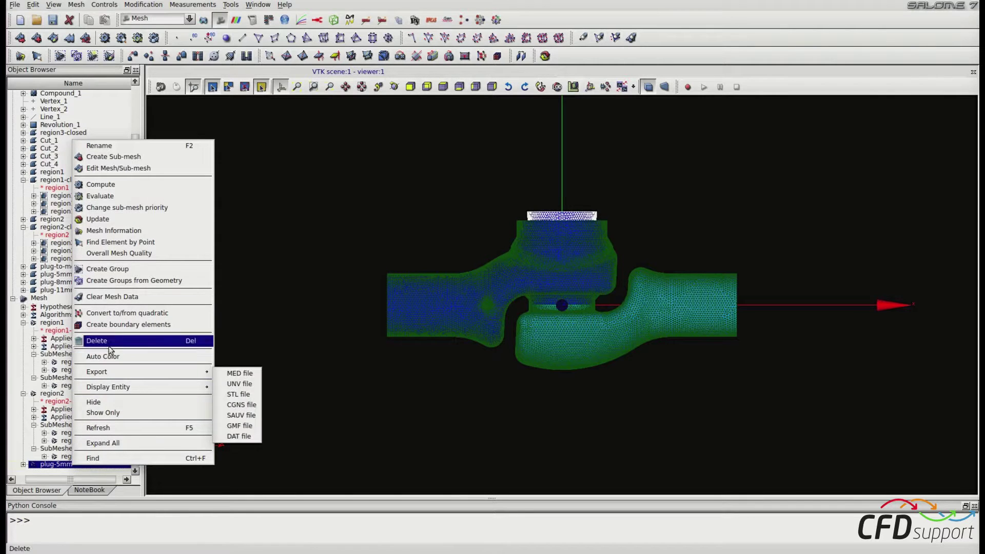
click(112, 414)
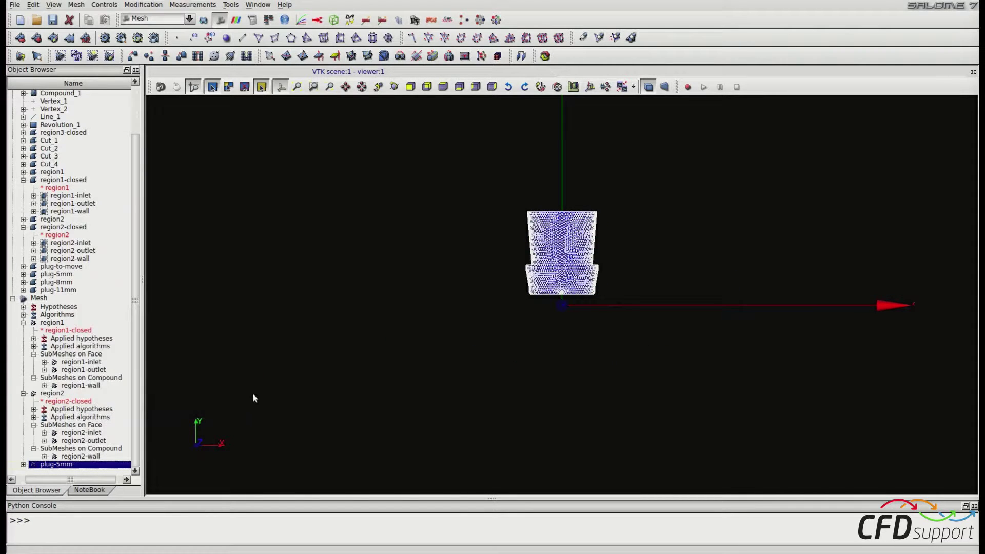
click(444, 87)
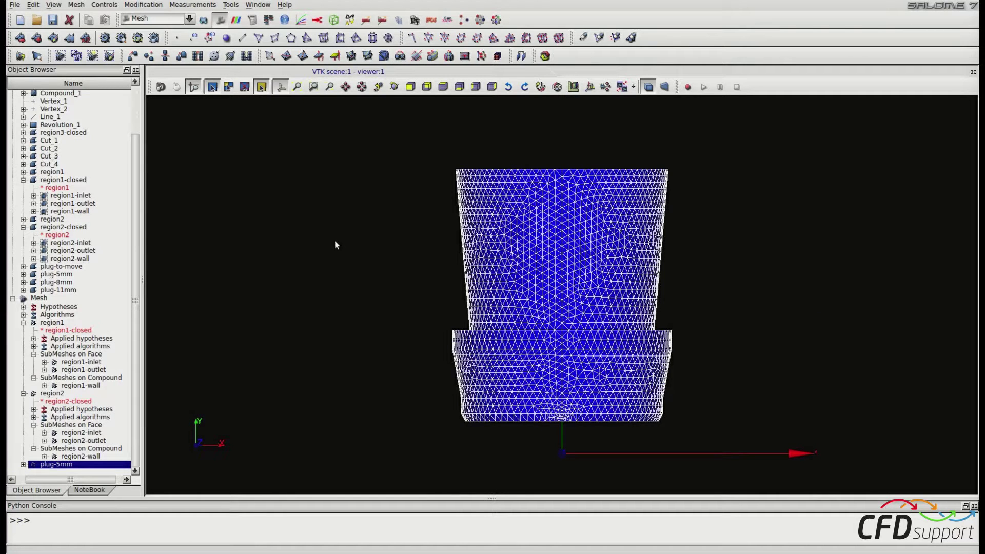
click(15, 5)
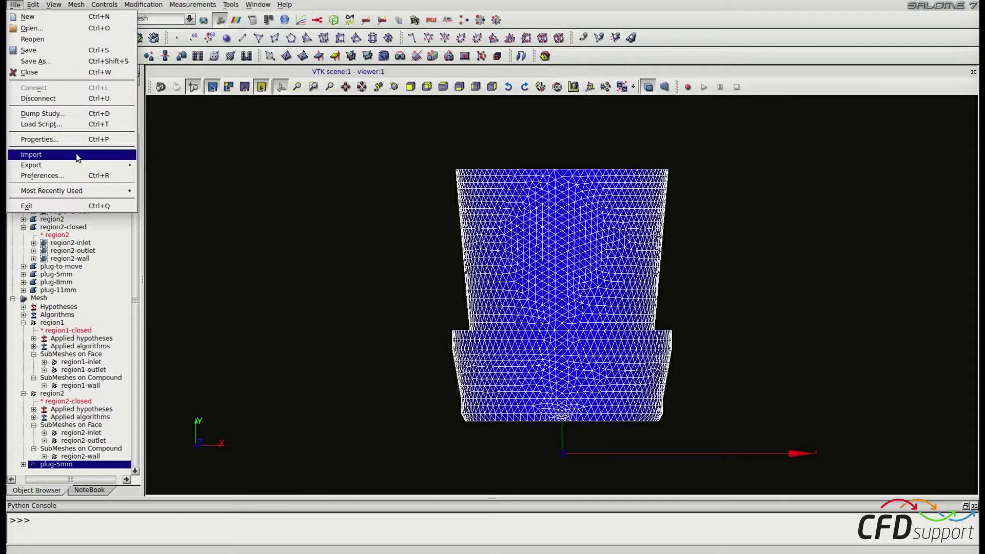
Step: Export the plug-5mm mesh as plug-5mm.stl in the valve folder, accepting dropped edges
mouse_move(92, 165)
click(176, 200)
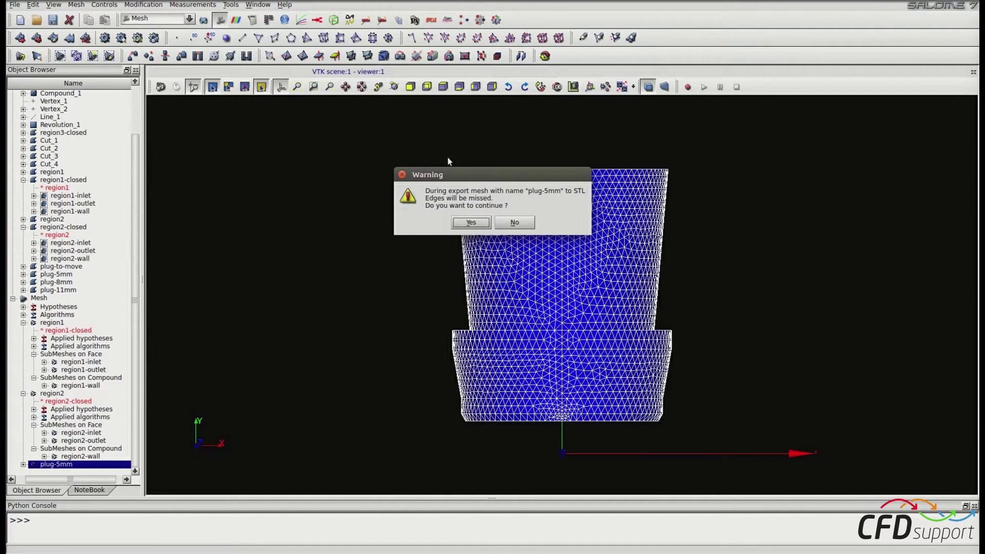
click(470, 222)
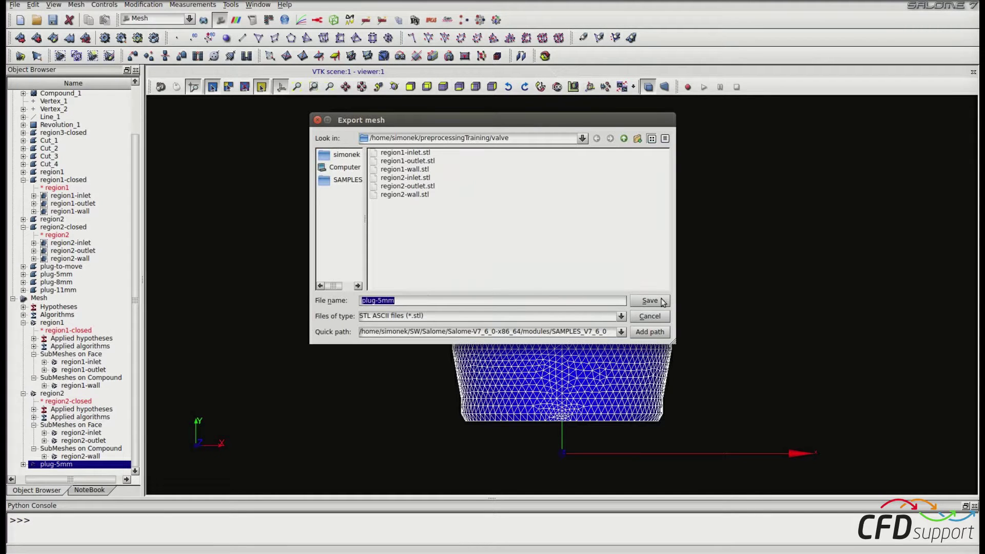
click(650, 300)
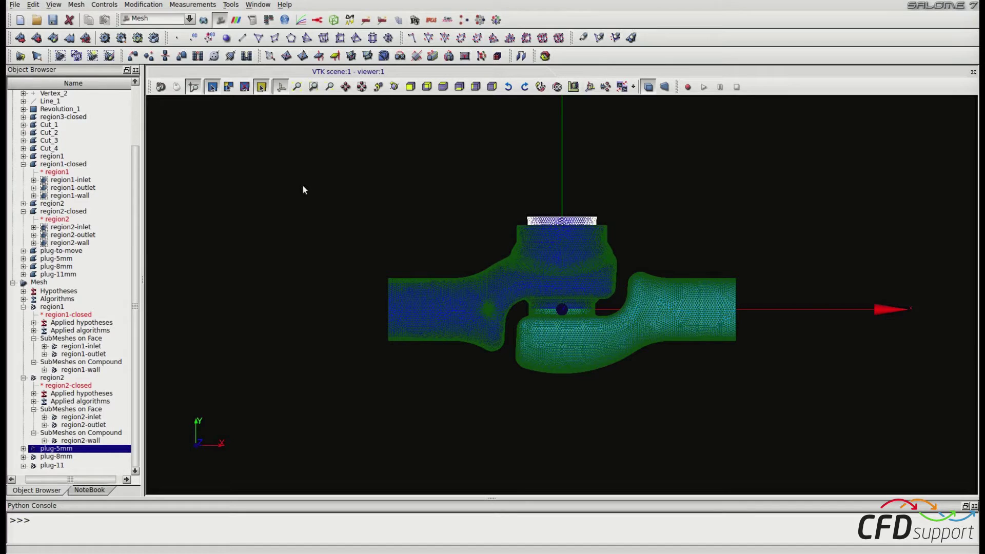
Step: Save the study as part5.hdf in the valve folder
key(ctrl+s)
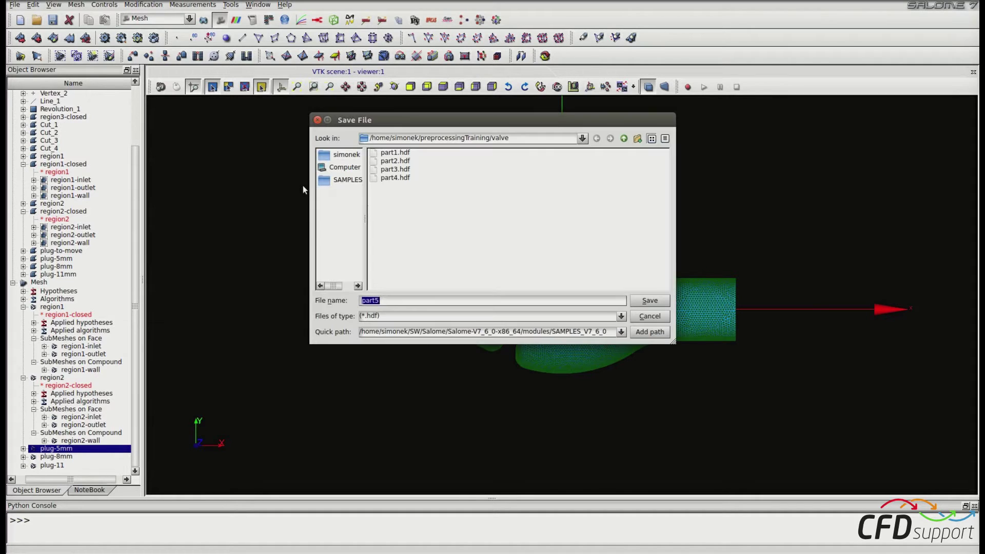
click(422, 301)
click(648, 303)
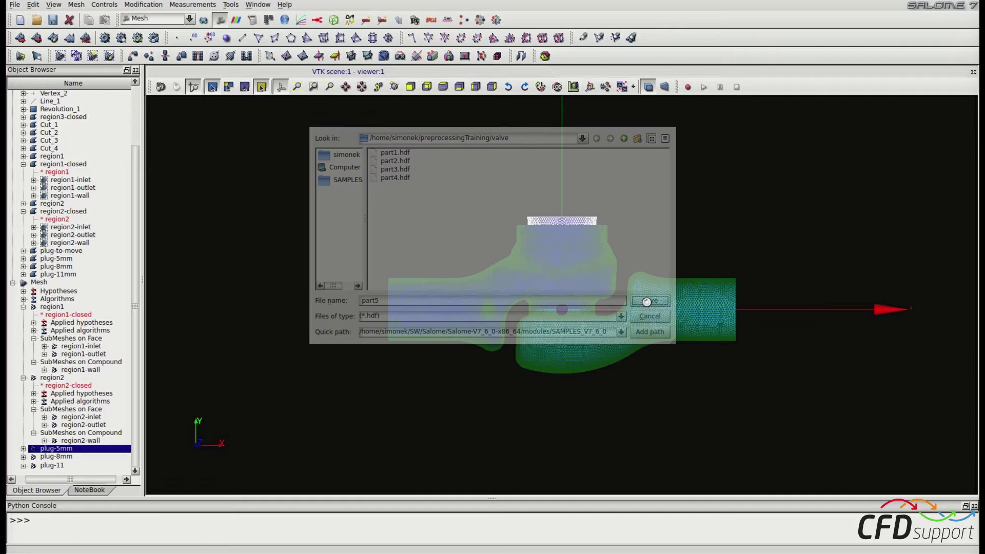